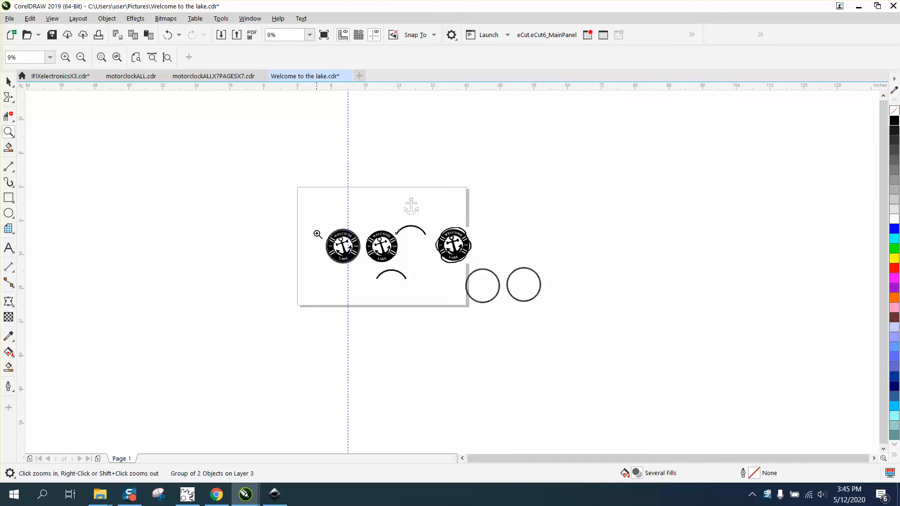
Move the upper rope arc over the top of the middle life ring and bring the reference bitmap closer to that ring.
left_click_drag(400, 274, 398, 273)
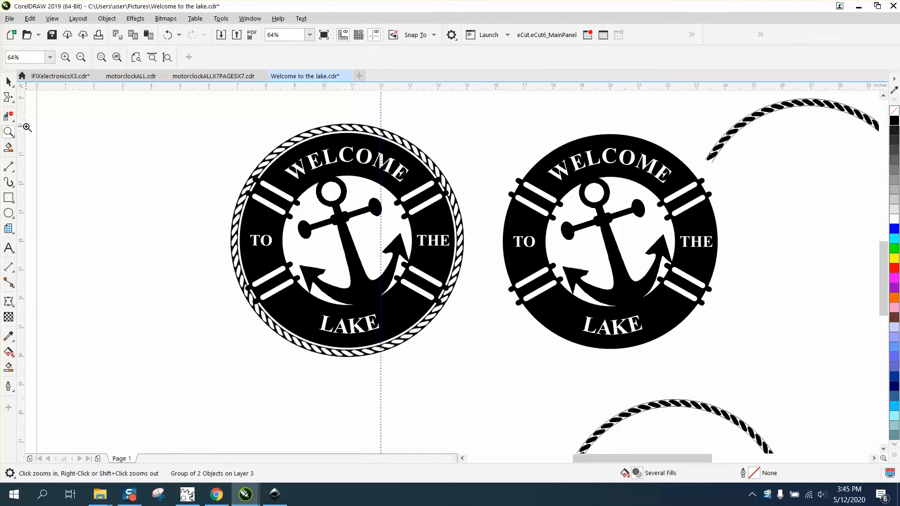
left_click(8, 81)
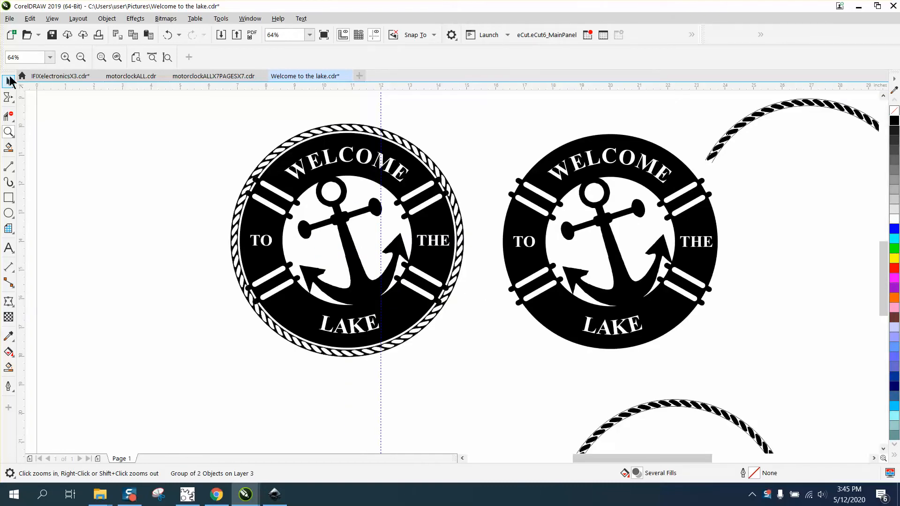
left_click(380, 111)
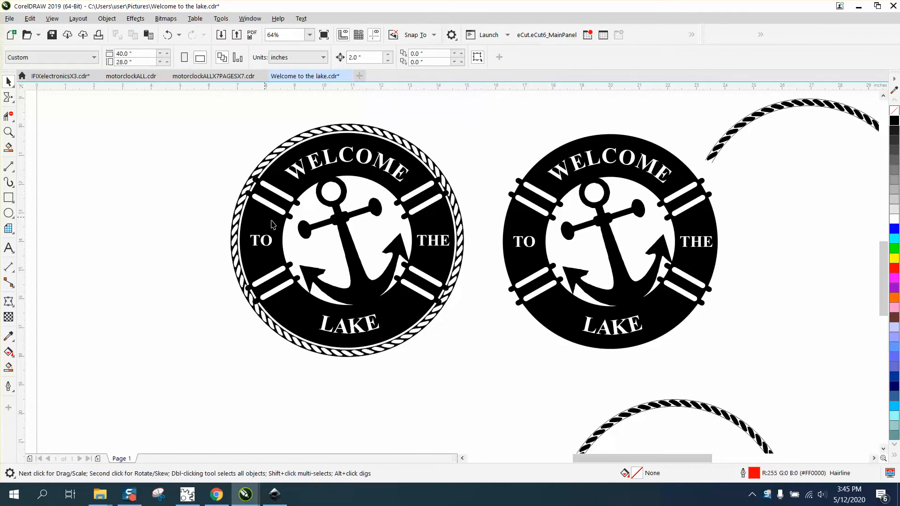
scroll(268, 214, "down", 3)
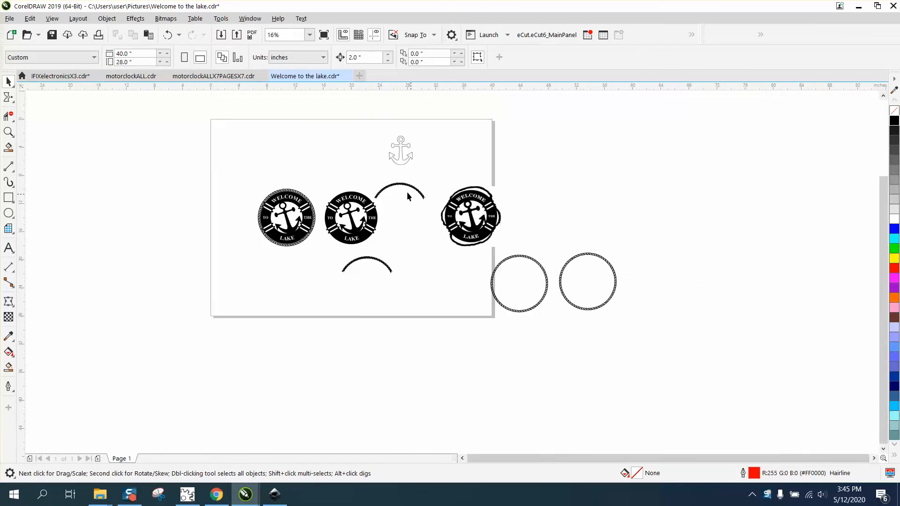
left_click_drag(402, 186, 356, 190)
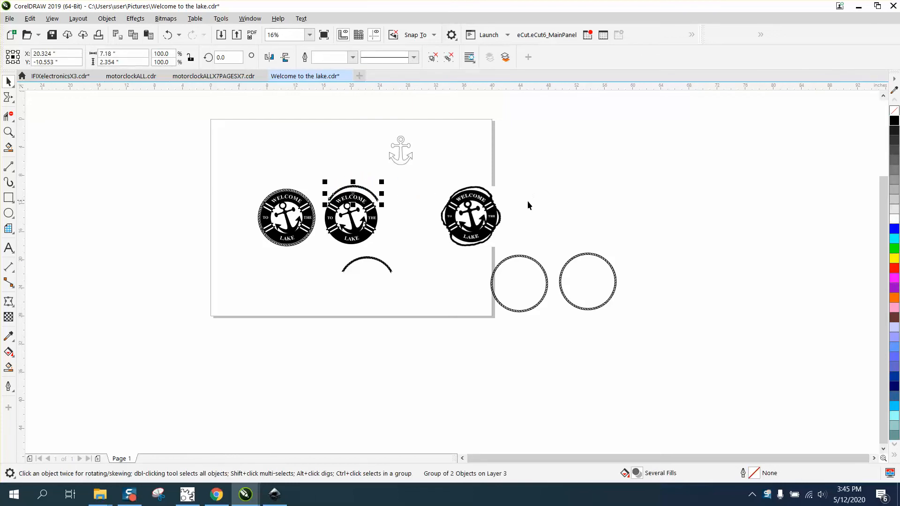
left_click_drag(474, 213, 429, 212)
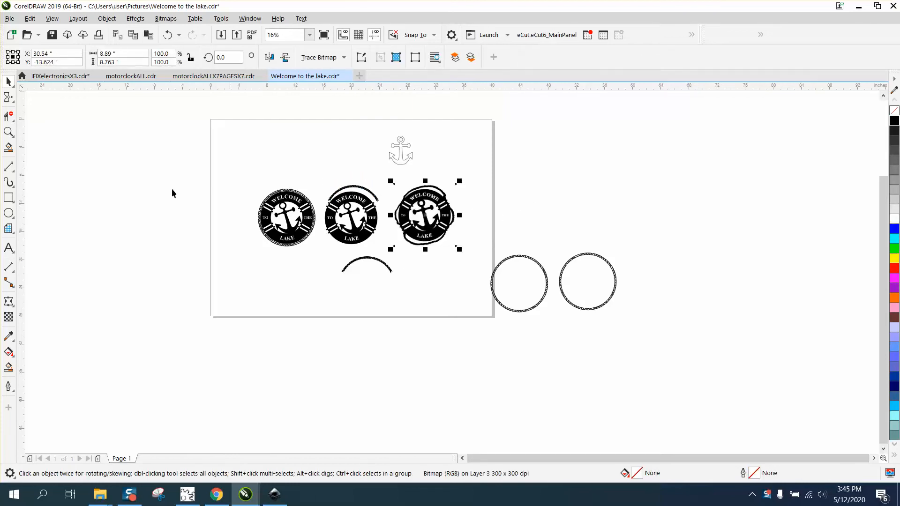
Lower the rope arc slightly so its ends meet the upper bands of the middle life ring.
left_click(9, 132)
left_click_drag(303, 168, 523, 271)
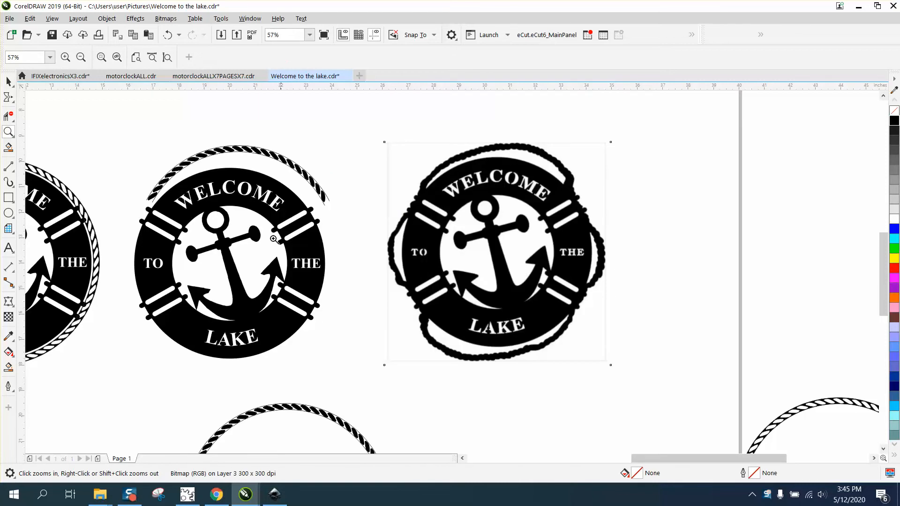
left_click(8, 82)
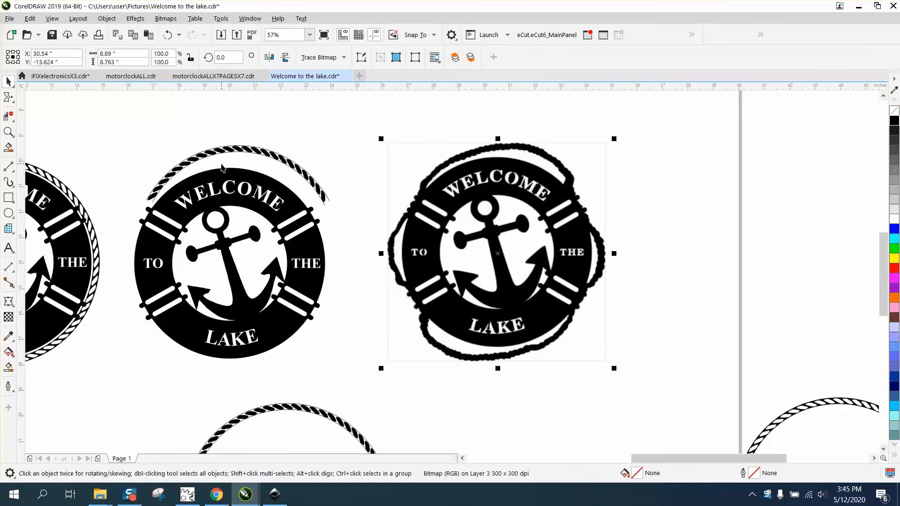
left_click_drag(221, 155, 219, 164)
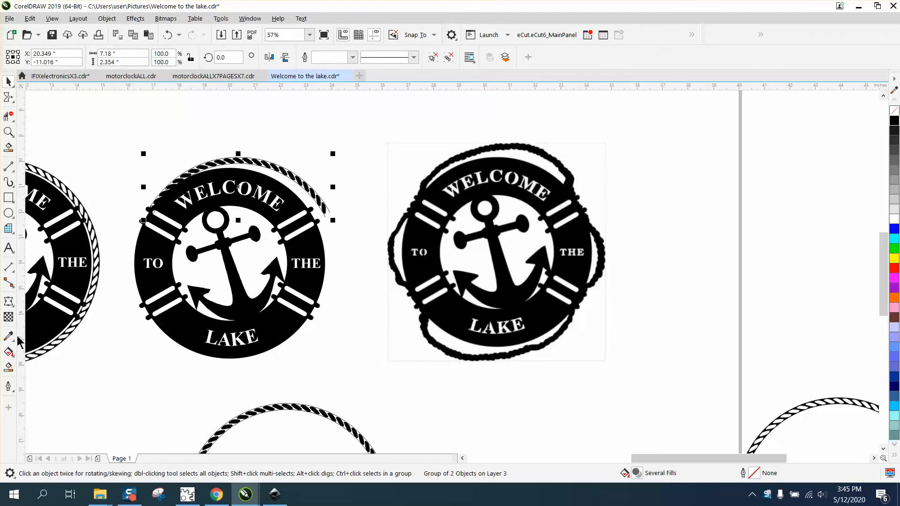
Try to pull in the rope arc's right end by moving the envelope's lower-right and right-middle nodes one at a time.
left_click(8, 302)
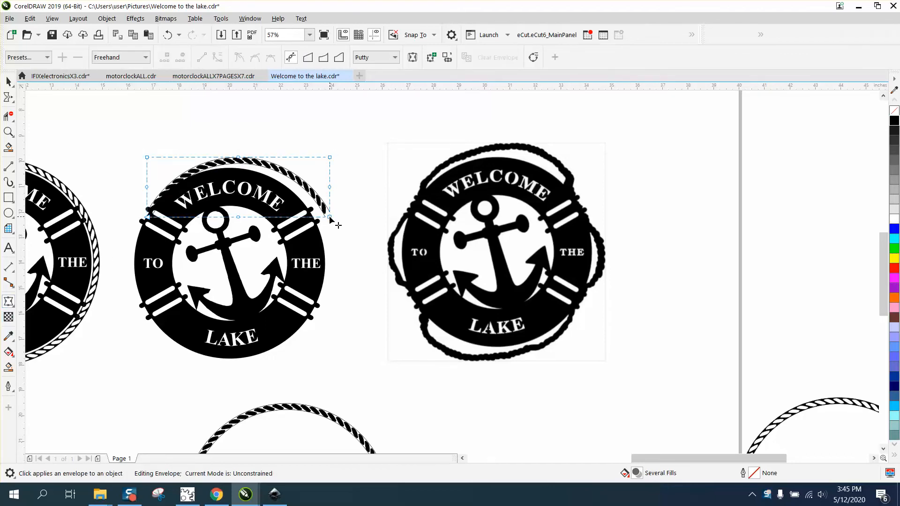
left_click_drag(329, 218, 313, 216)
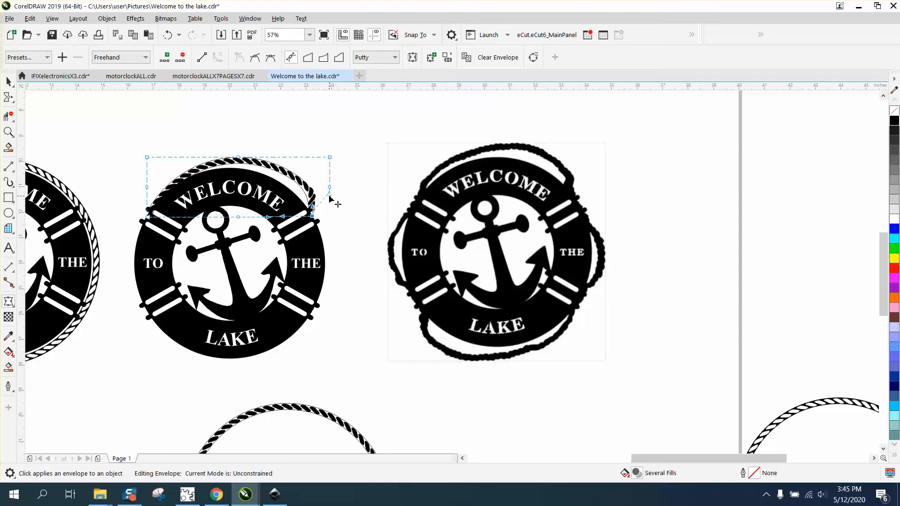
left_click_drag(329, 187, 308, 186)
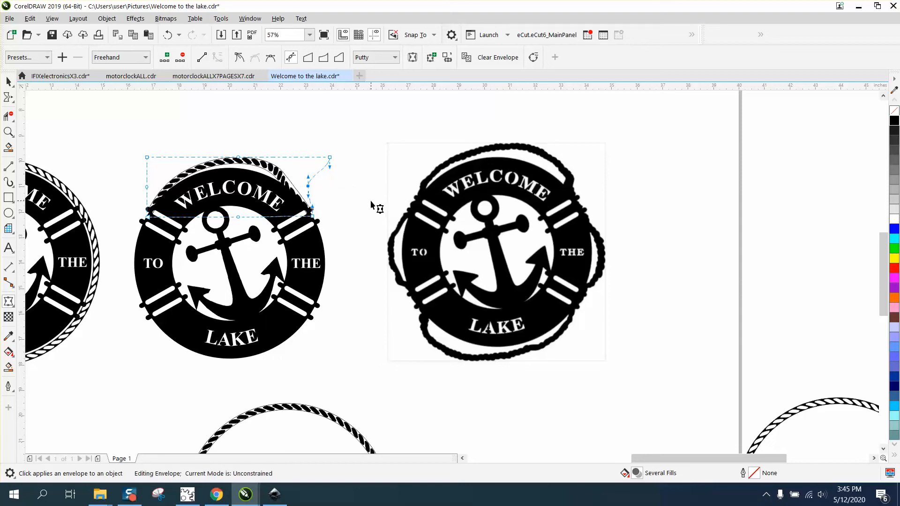
left_click(167, 35)
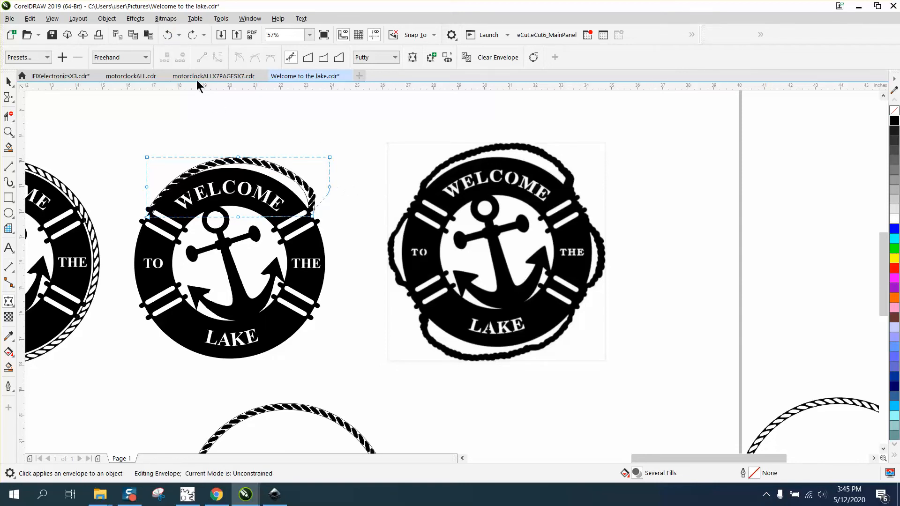
left_click(167, 35)
Narrow the rope arc's envelope by shifting its three right-side nodes inward together, and raise its top-middle node slightly.
mouse_move(318, 137)
left_mouse_down()
mouse_move(329, 218)
mouse_move(356, 229)
mouse_move(361, 207)
mouse_move(328, 235)
mouse_move(317, 215)
mouse_move(314, 149)
left_mouse_up()
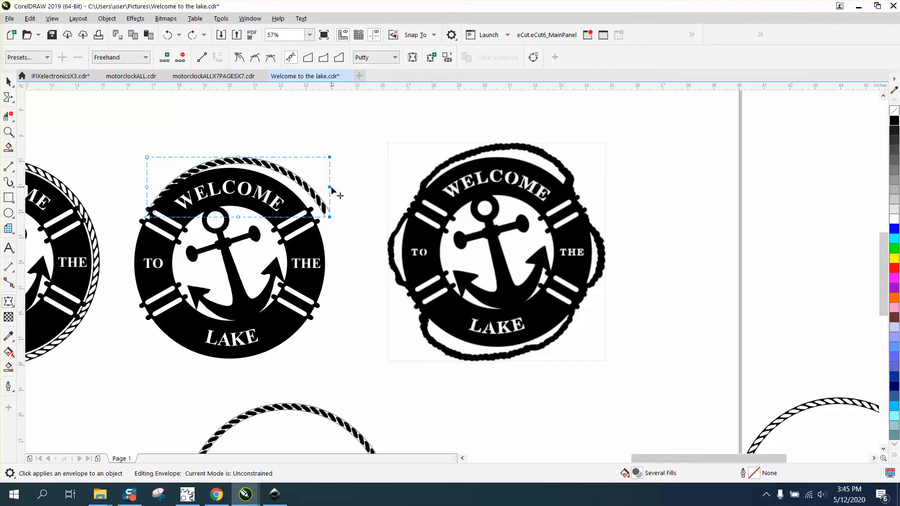
left_click_drag(330, 188, 310, 189)
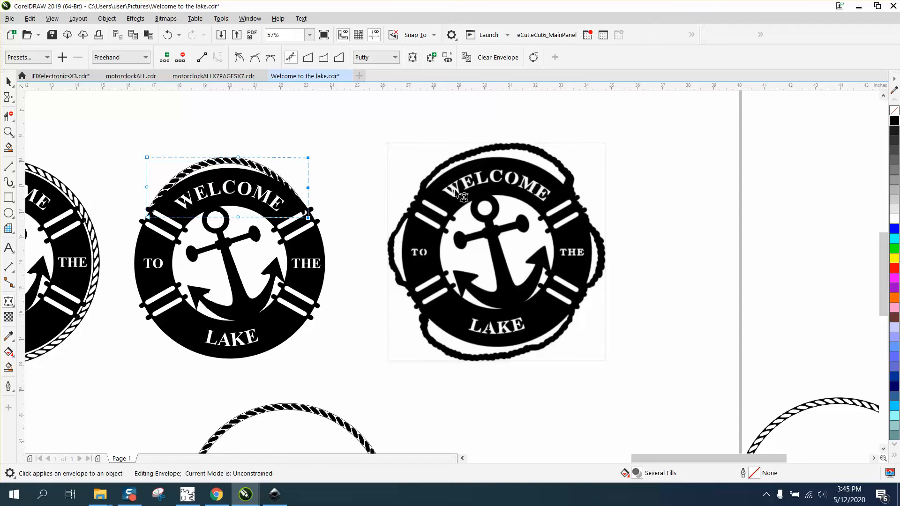
left_click_drag(238, 157, 238, 149)
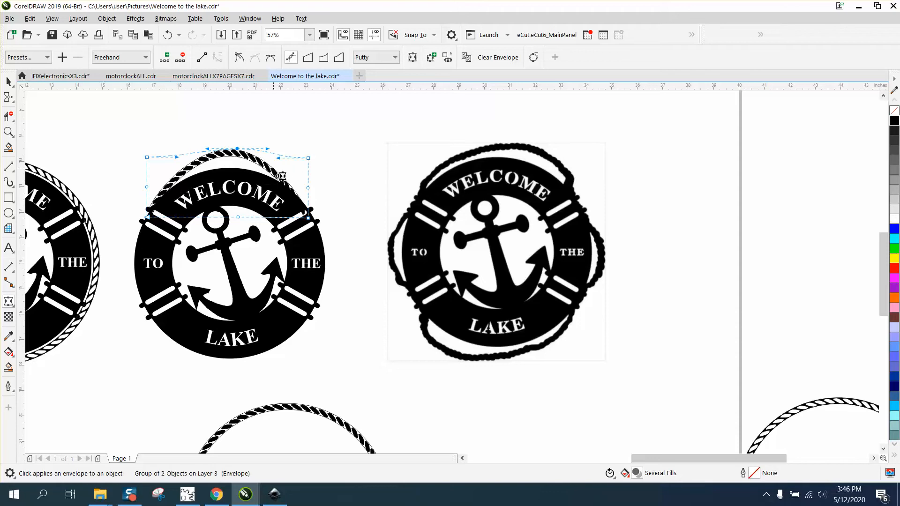
left_click(189, 108)
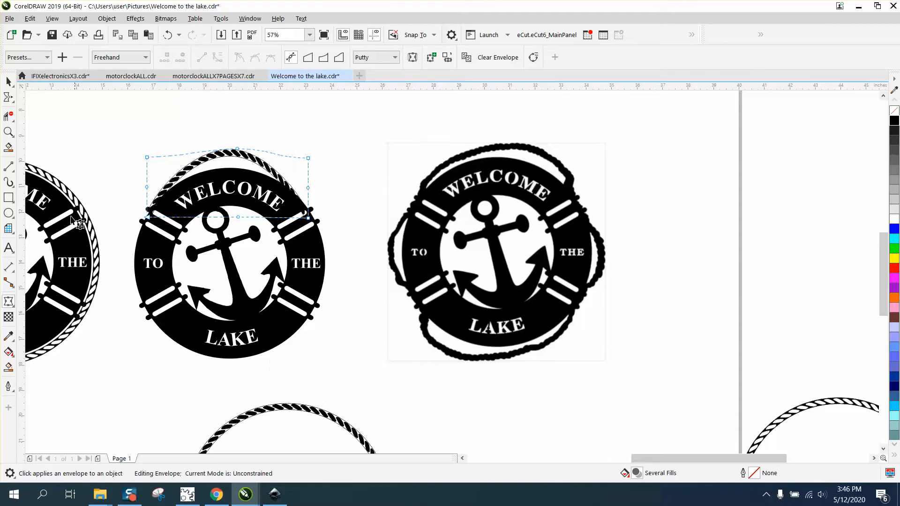
Move the lower rope arc just beneath the middle ring and place a copy of it to the right of the reference bitmap.
left_click(9, 82)
left_click_drag(327, 411, 355, 378)
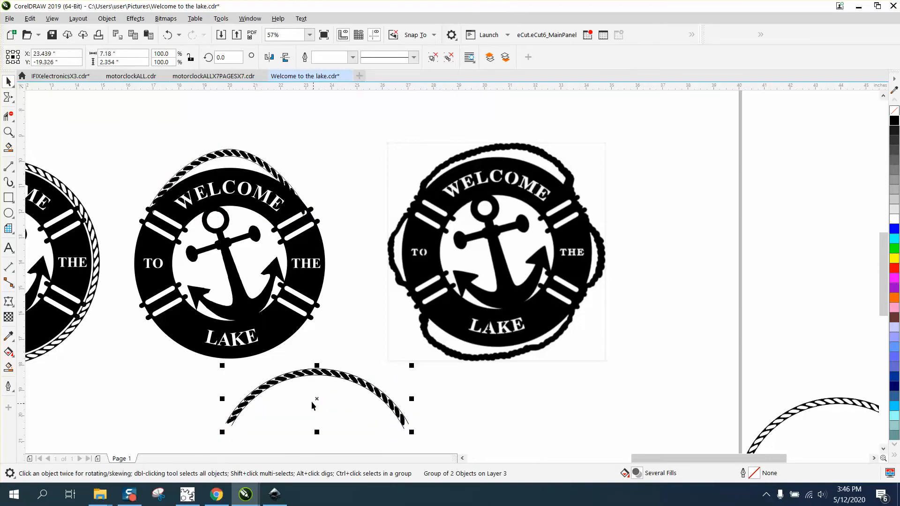
left_click_drag(316, 400, 723, 296)
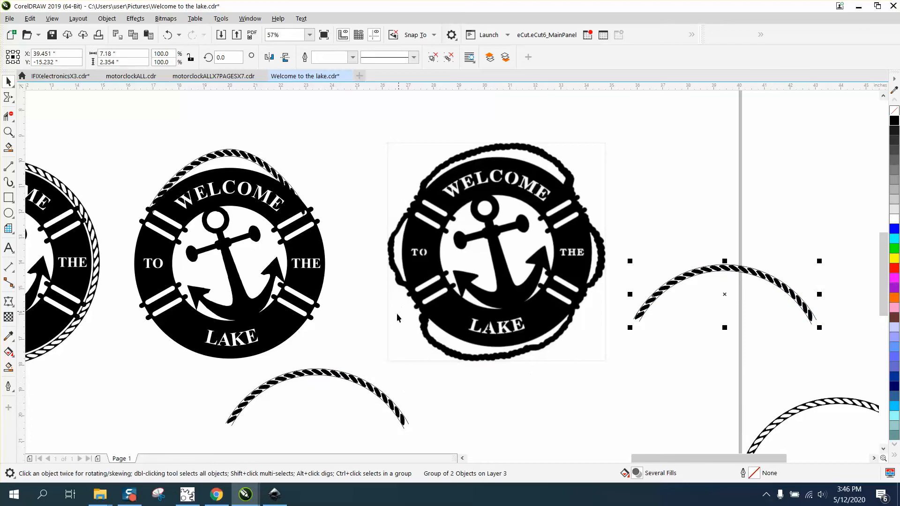
Try to remove the right half of the rope arc beneath the middle ring with Virtual Segment Delete.
left_click(9, 117)
left_click_drag(324, 351, 430, 431)
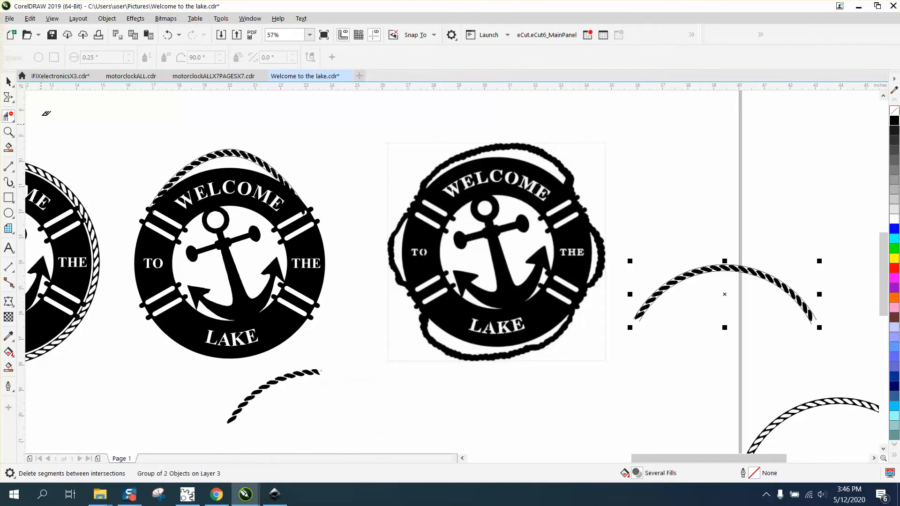
left_click(167, 35)
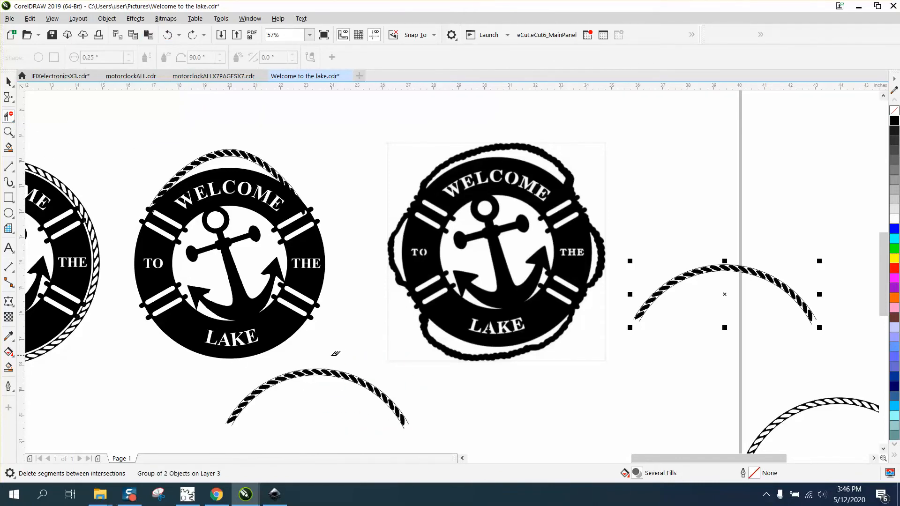
Draw a straight cutting line about 0.96 inches long across the lower rope arc, just left of its peak.
left_click(8, 132)
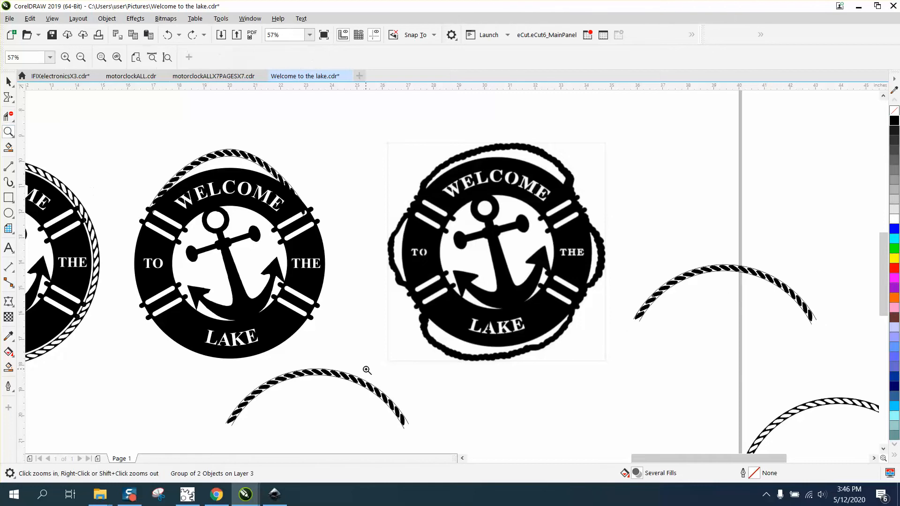
left_click_drag(192, 346, 412, 438)
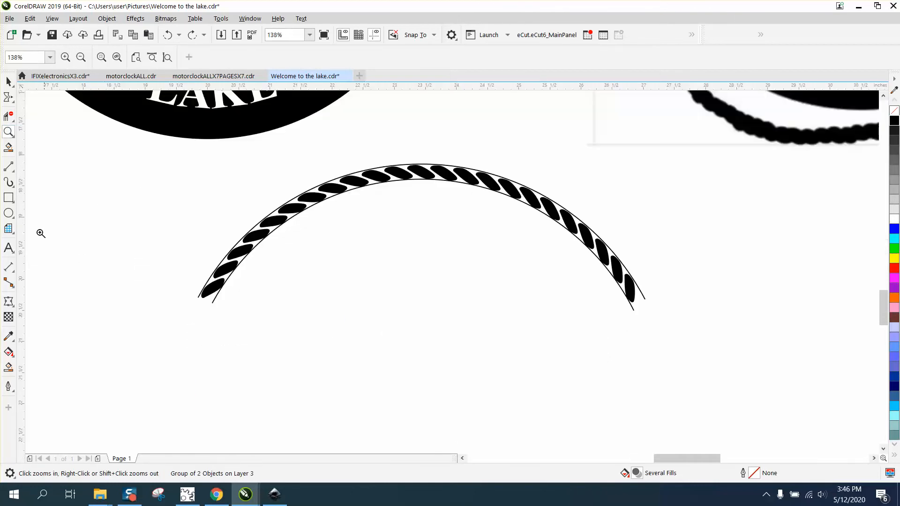
left_click(8, 168)
left_click_drag(392, 150, 401, 208)
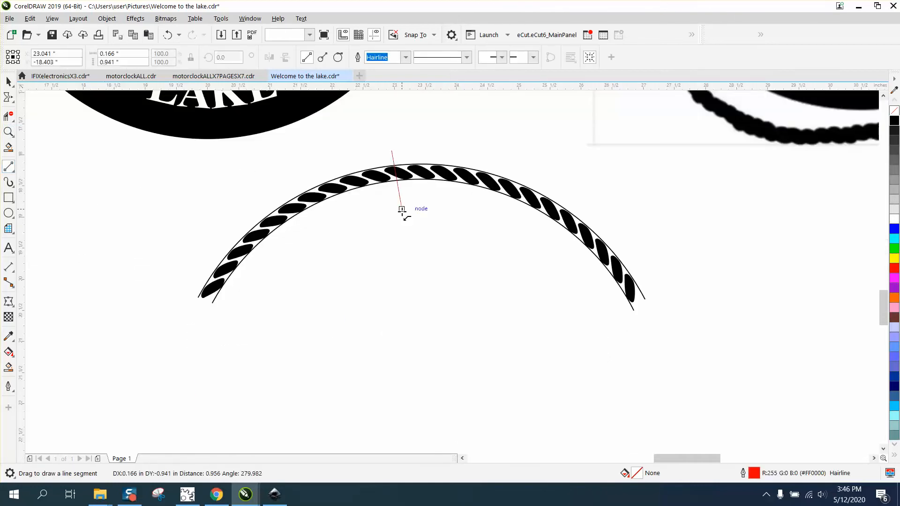
Remove all rope segments to the right of the cutting line with Virtual Segment Delete, and delete the line itself.
left_click_drag(460, 138, 514, 259)
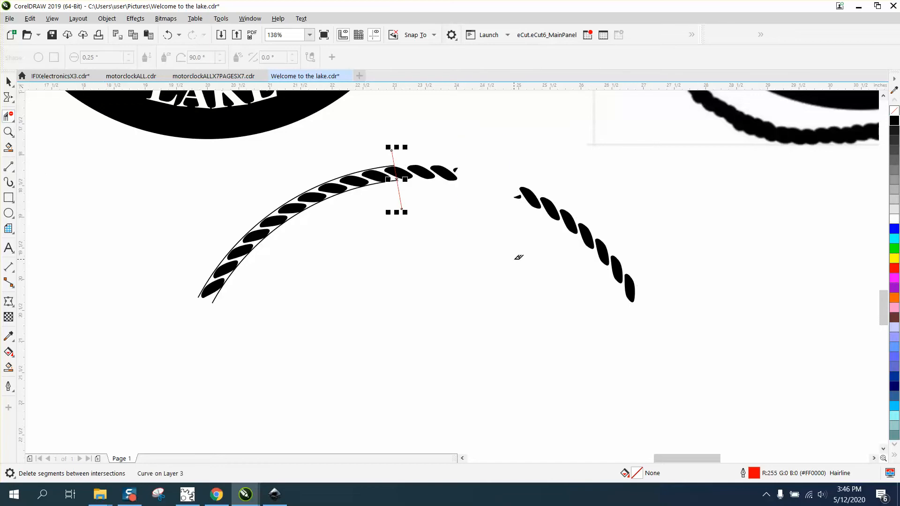
left_click_drag(418, 137, 457, 196)
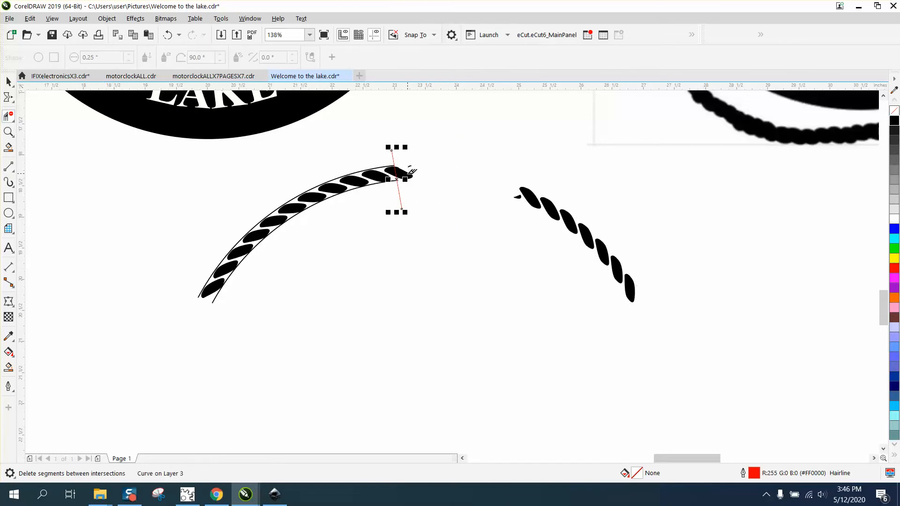
left_click(412, 172)
left_click_drag(506, 186, 715, 333)
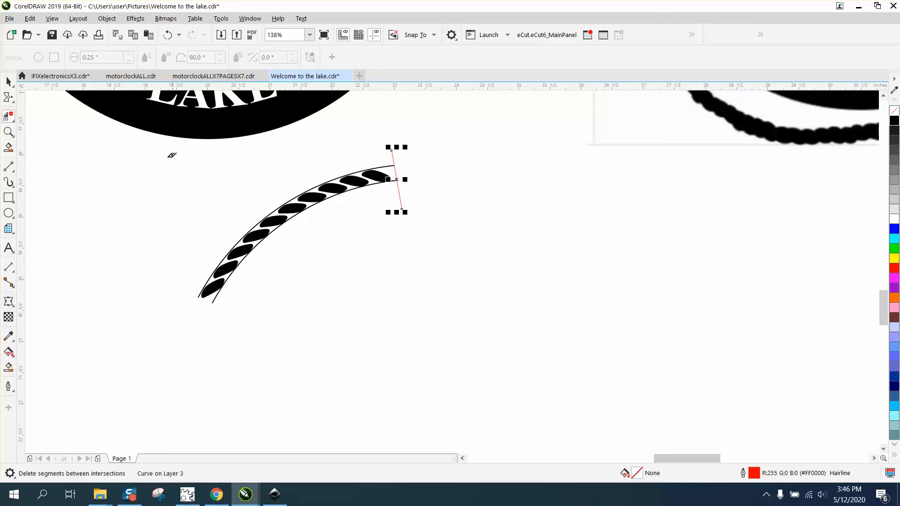
left_click(8, 82)
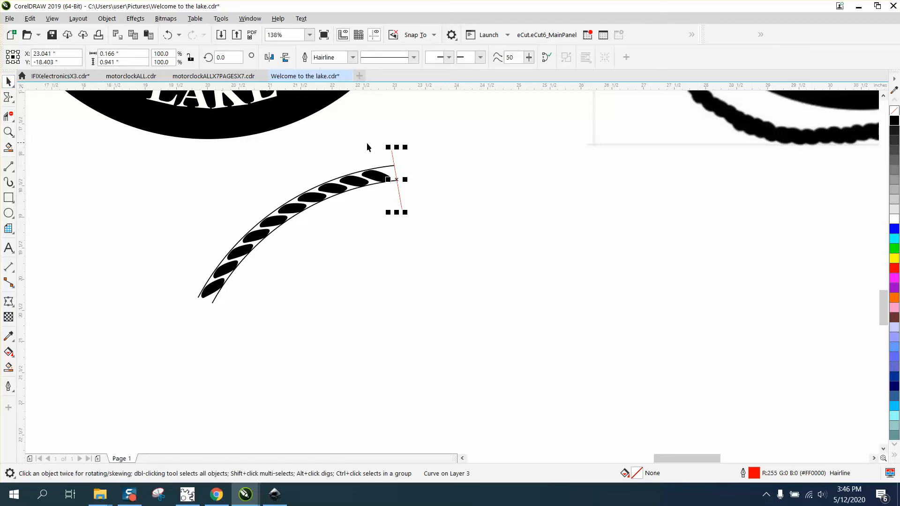
key("Delete")
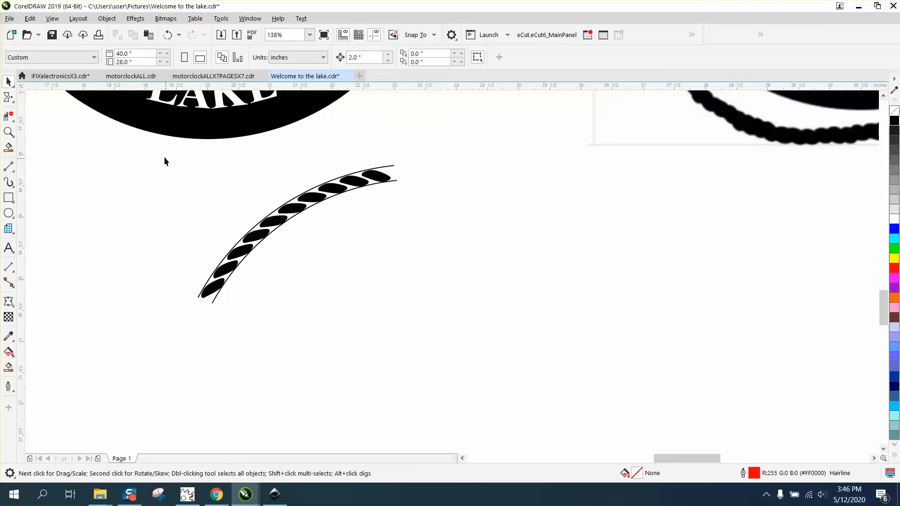
Move the shortened rope piece into the gap between the left and middle life rings.
left_click_drag(521, 339, 521, 339)
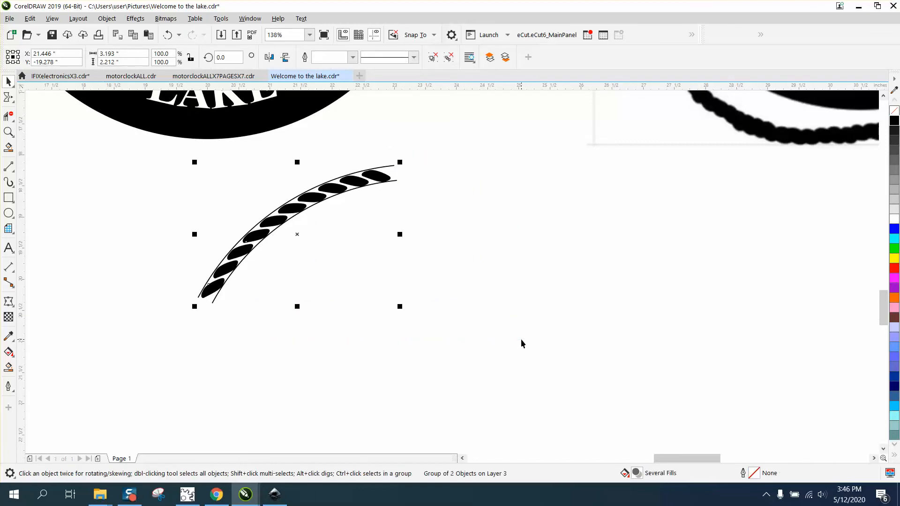
scroll(476, 325, "down", 5)
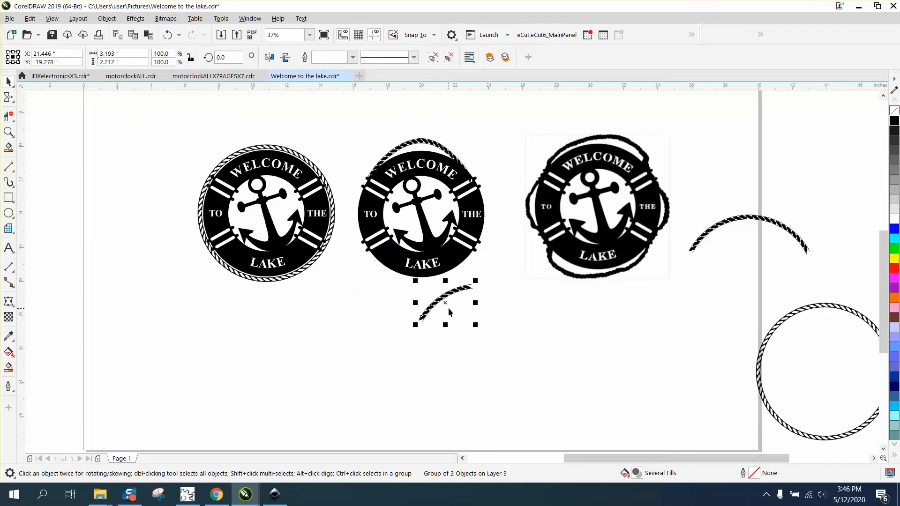
left_click_drag(449, 311, 354, 211)
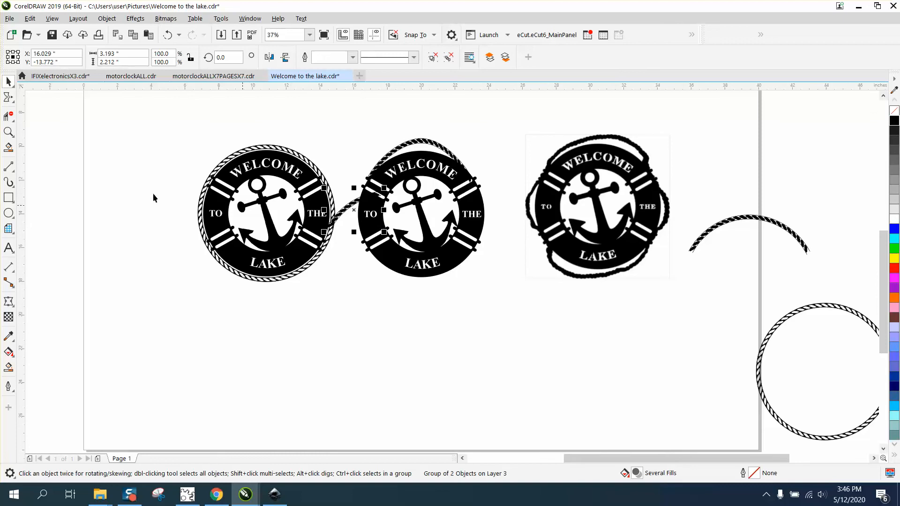
Rotate the shortened rope piece about 47 degrees counterclockwise so it curves along the middle ring's left side.
left_click(9, 116)
left_click(8, 136)
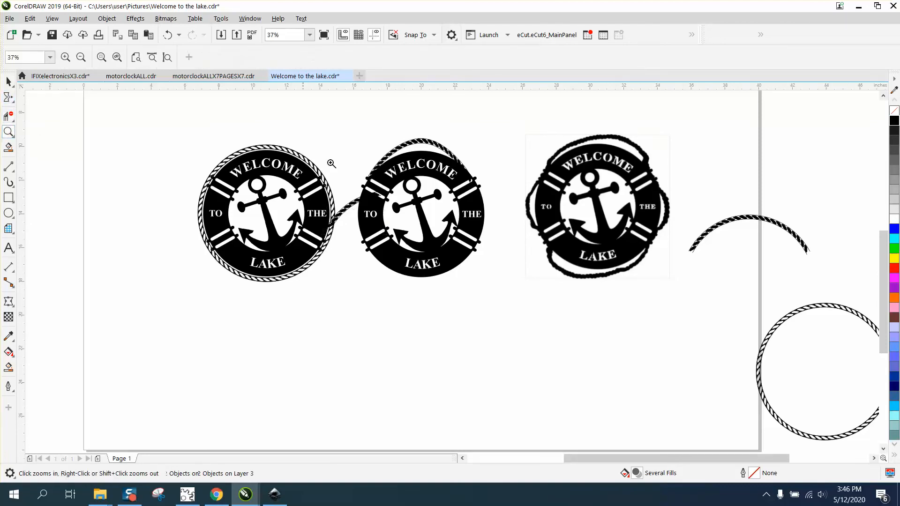
left_click_drag(316, 189, 452, 247)
left_click(9, 82)
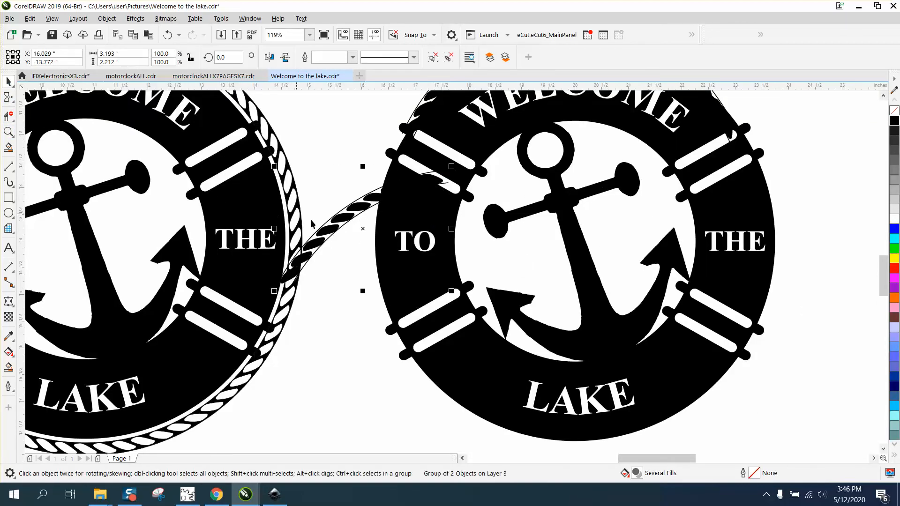
left_click(362, 228)
left_click_drag(453, 176, 381, 123)
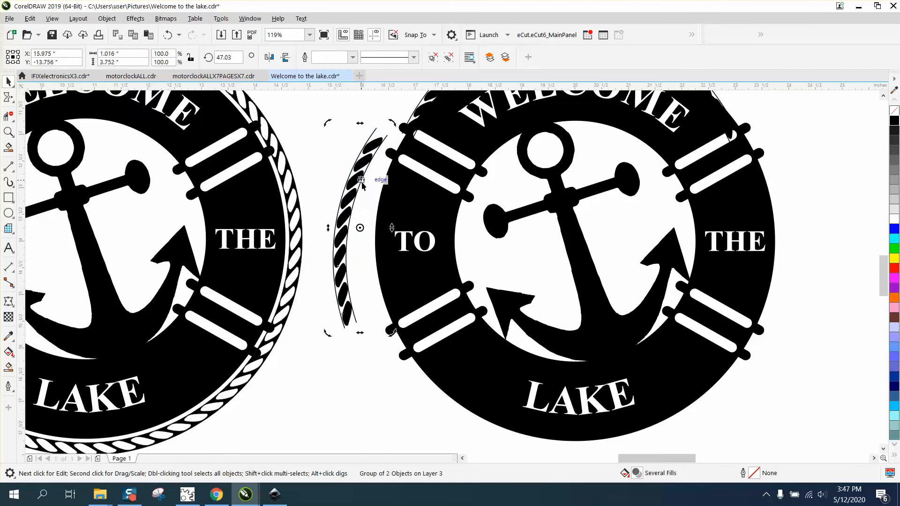
Move the rotated rope piece against the left edge of the middle life ring.
left_click(348, 214)
left_click(297, 321)
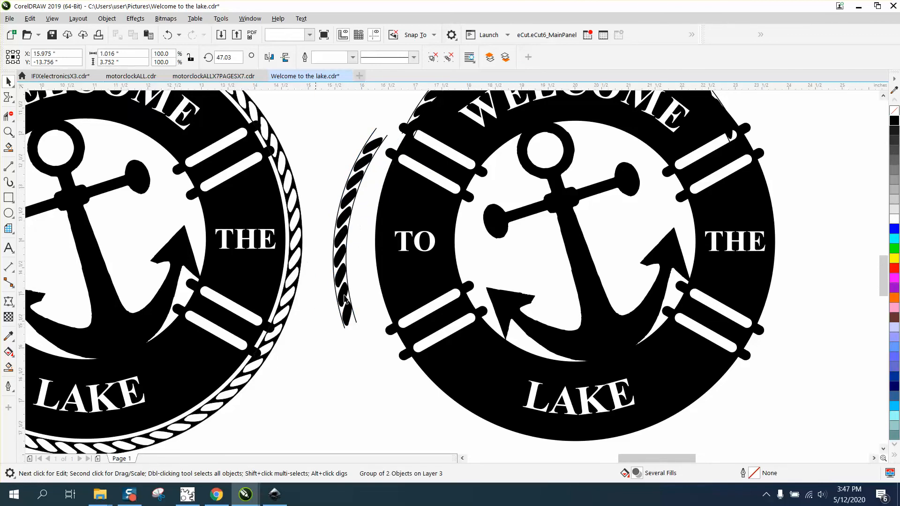
left_click_drag(342, 246, 363, 275)
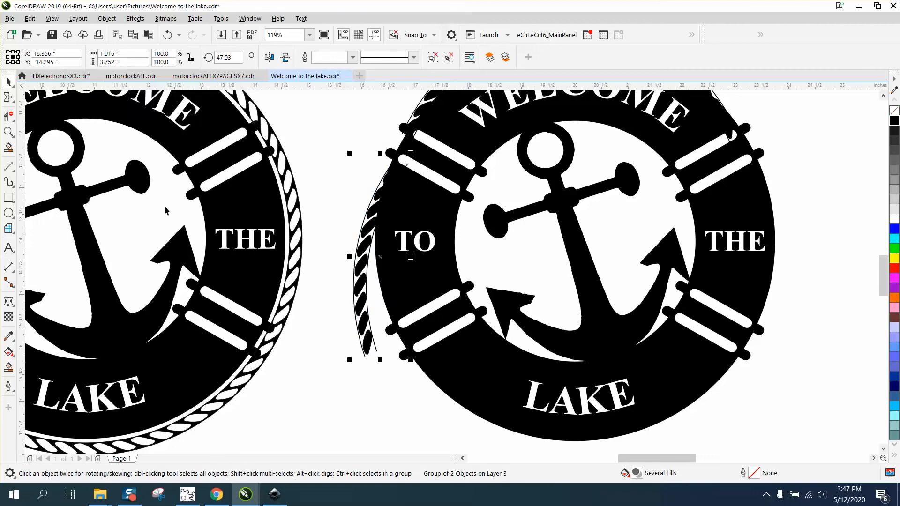
Try to bend the lower end of the rope piece toward the ring with the Envelope tool, undoing each attempt.
left_click(9, 301)
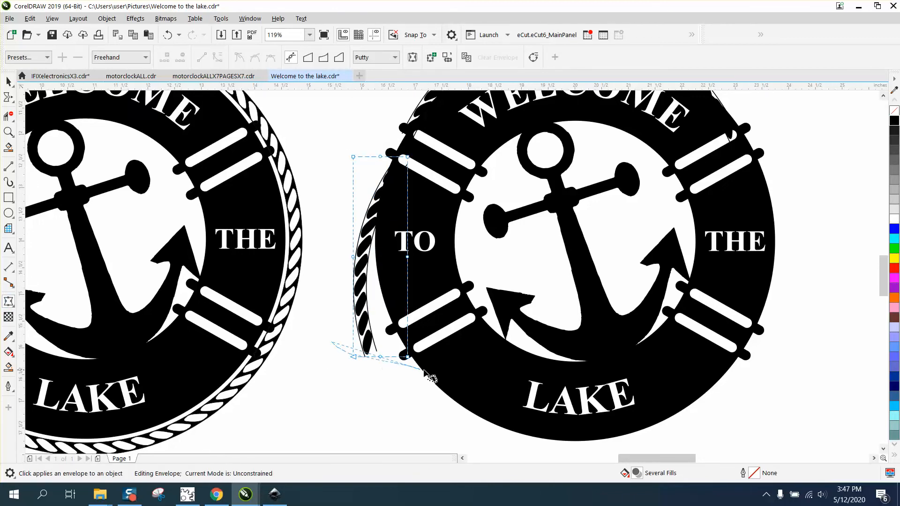
mouse_move(428, 375)
left_mouse_down()
mouse_move(328, 339)
mouse_move(431, 371)
mouse_move(427, 345)
mouse_move(394, 334)
mouse_move(414, 312)
left_mouse_up()
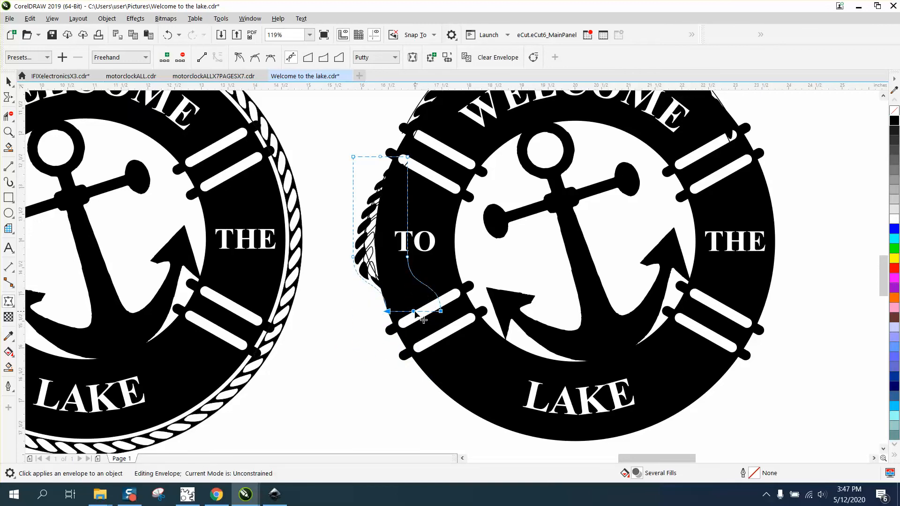
left_click(168, 34)
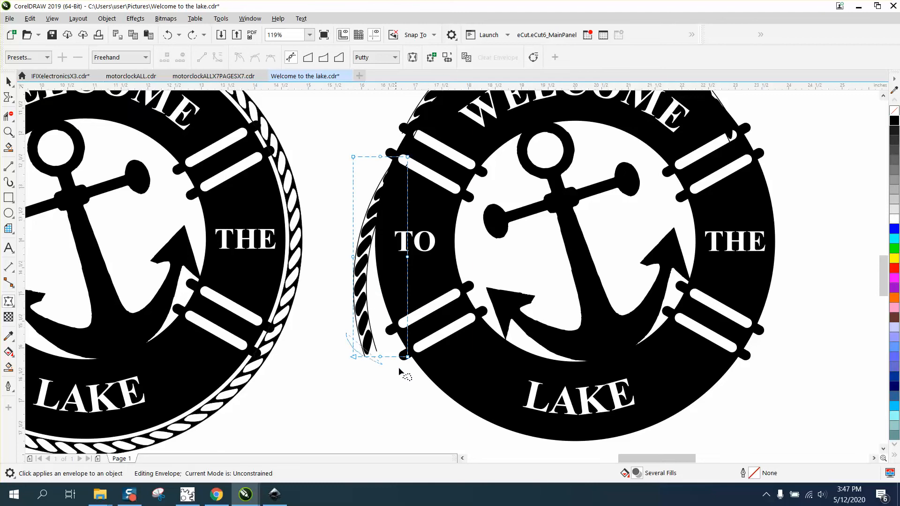
mouse_move(323, 334)
left_mouse_down()
mouse_move(444, 376)
mouse_move(389, 362)
mouse_move(388, 319)
mouse_move(396, 315)
left_mouse_up()
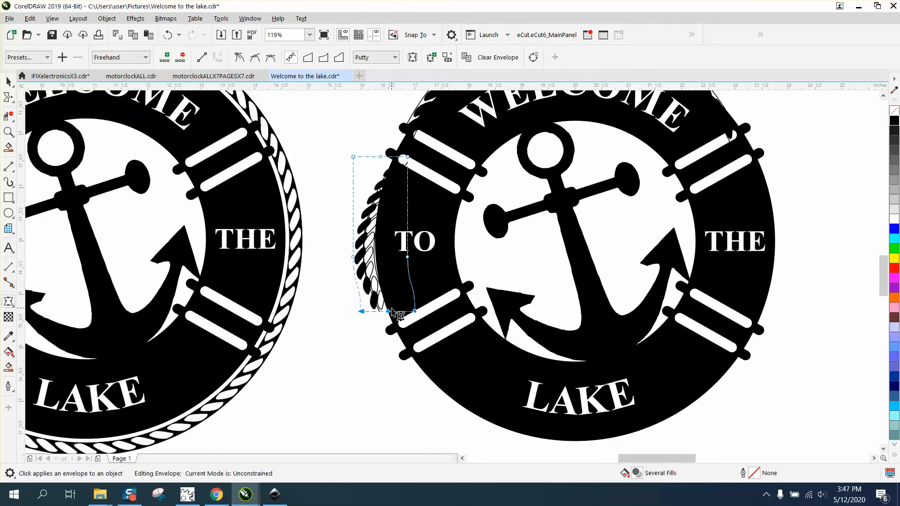
left_click(171, 35)
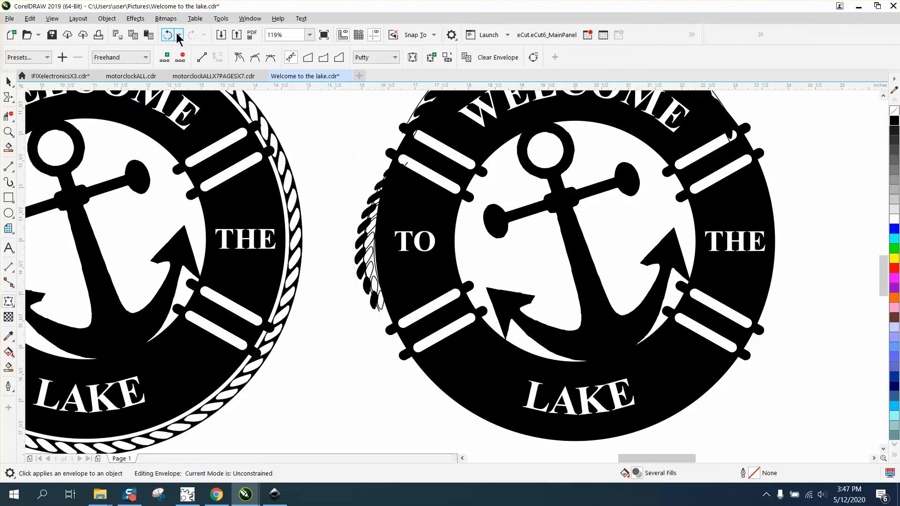
Delete the rope piece along the middle ring's left side.
scroll(457, 236, "down", 3)
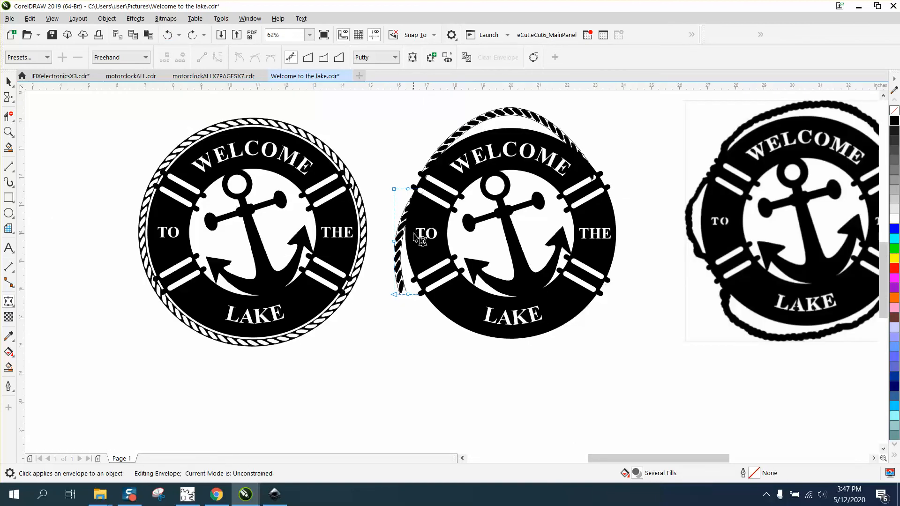
left_click(9, 83)
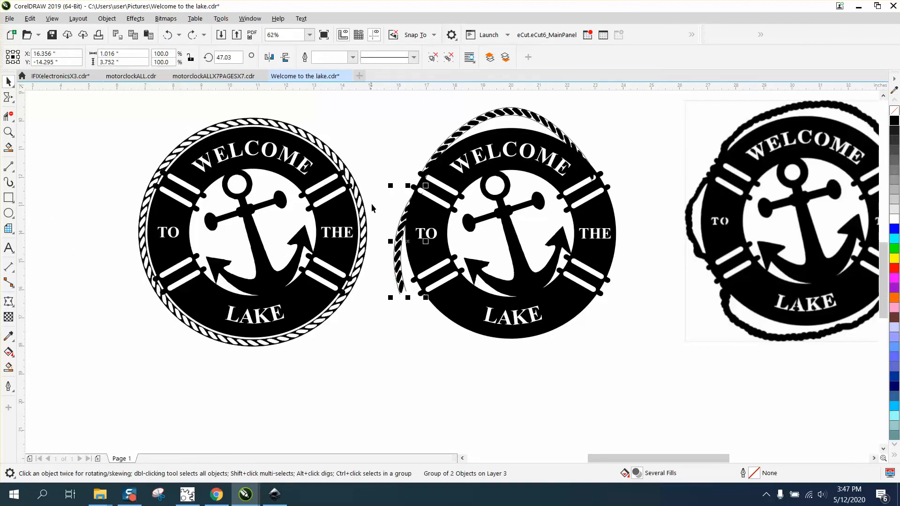
key("Delete")
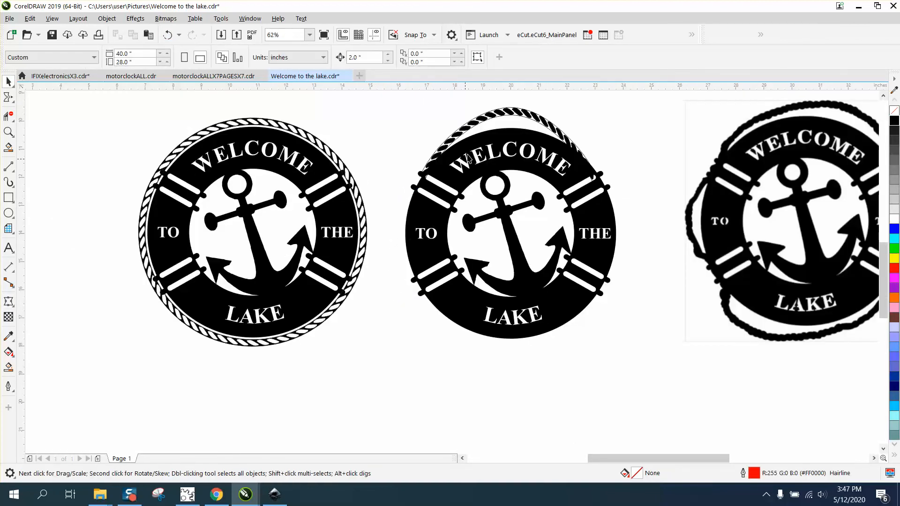
Try rotating the top rope arc by 180 degrees, then undo the rotation.
left_click(515, 111)
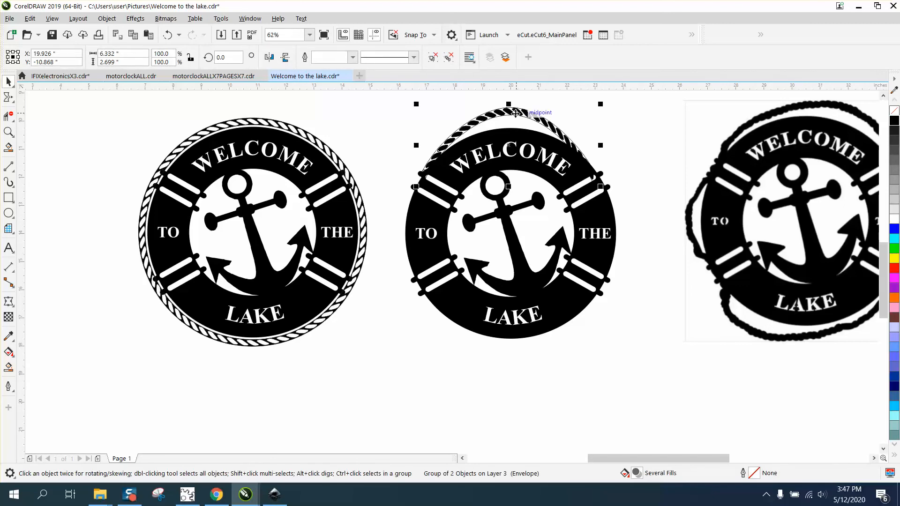
left_click(222, 54)
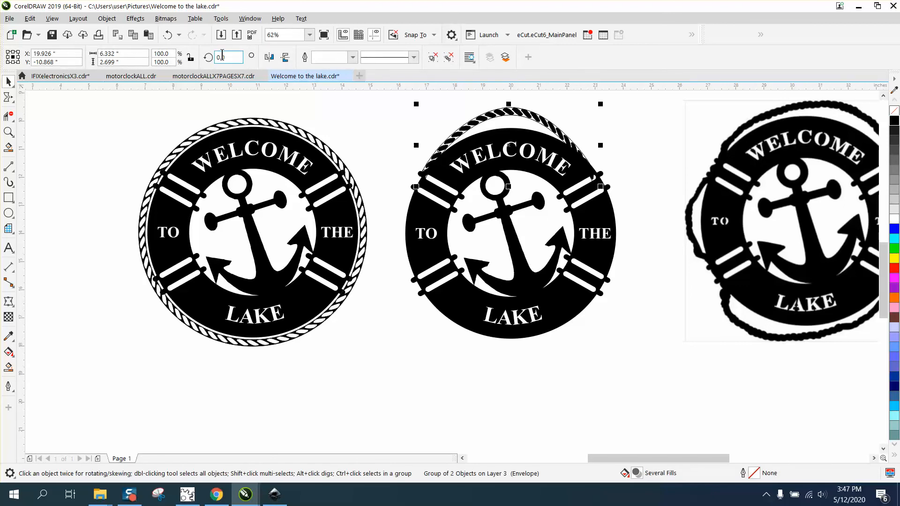
type("180")
key("Return")
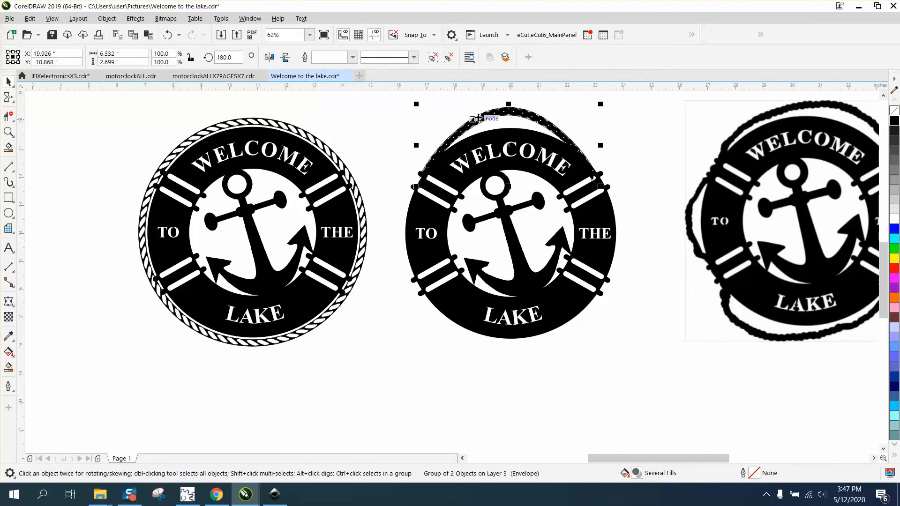
left_click(169, 36)
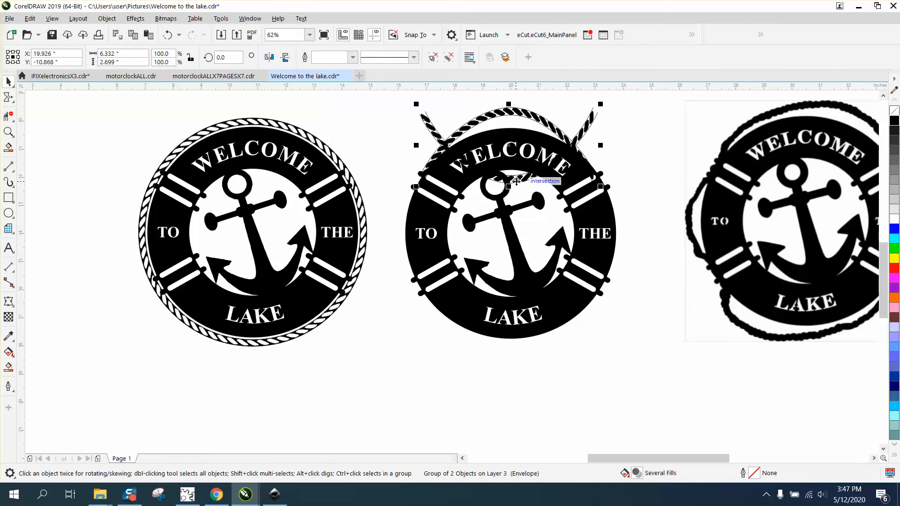
Place a vertically flipped copy of the top rope arc below the middle life ring.
mouse_move(517, 195)
left_mouse_down()
mouse_move(519, 370)
mouse_move(519, 357)
mouse_move(581, 361)
mouse_move(552, 414)
left_mouse_up()
left_click(599, 267)
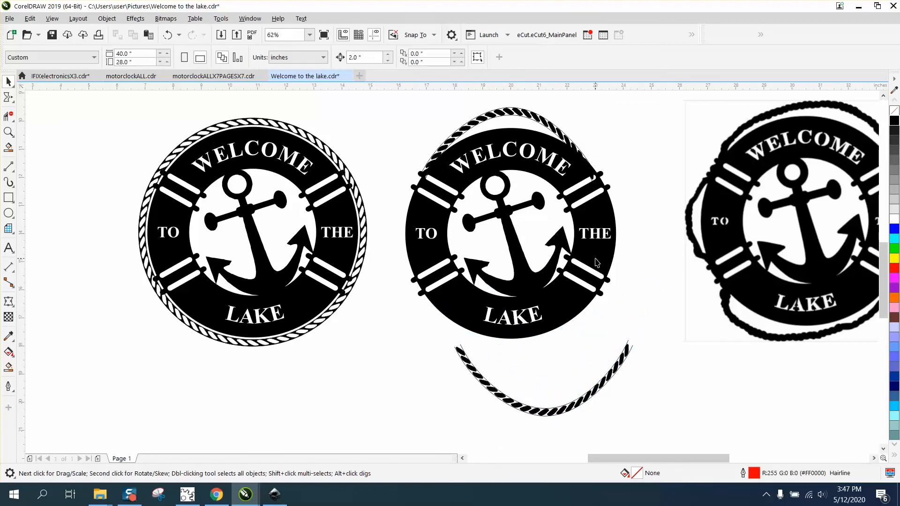
Unlock all objects and give the middle life ring no fill and a black hairline outline.
left_click(107, 18)
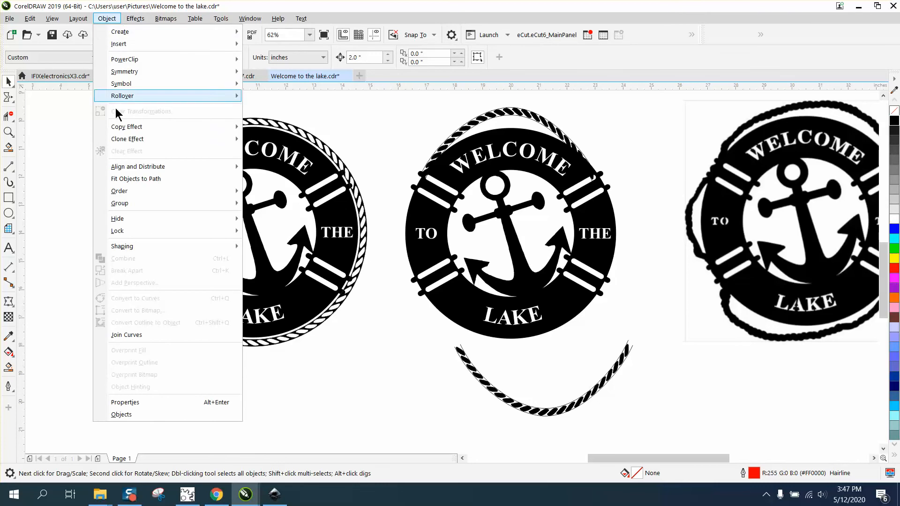
mouse_move(122, 230)
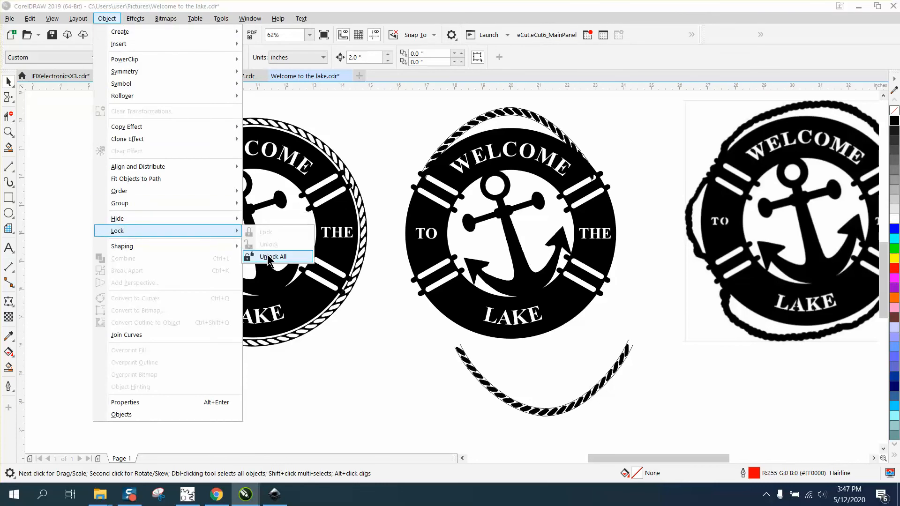
left_click(272, 257)
left_click(498, 267)
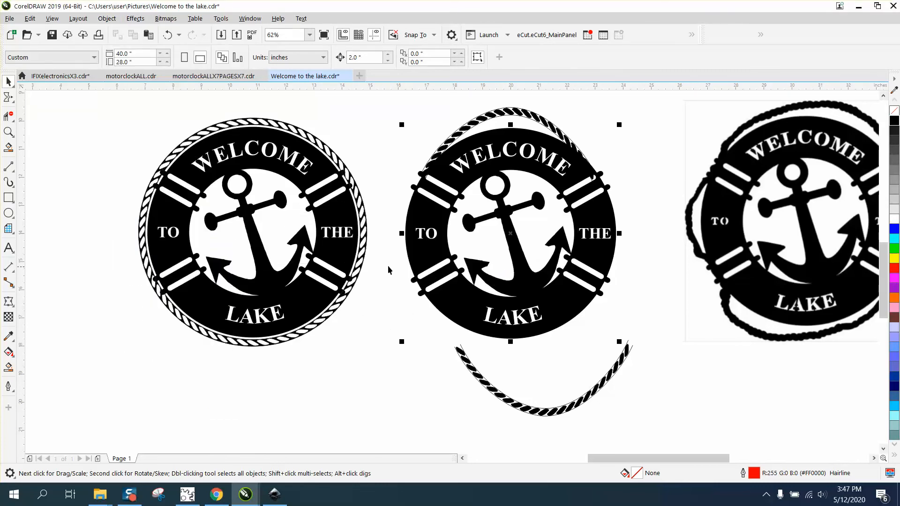
left_click(428, 243)
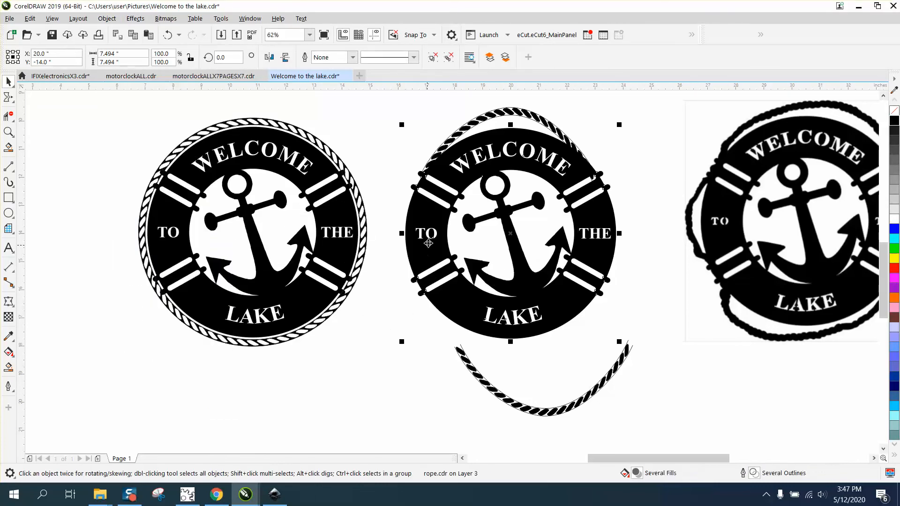
left_click(893, 110)
right_click(894, 120)
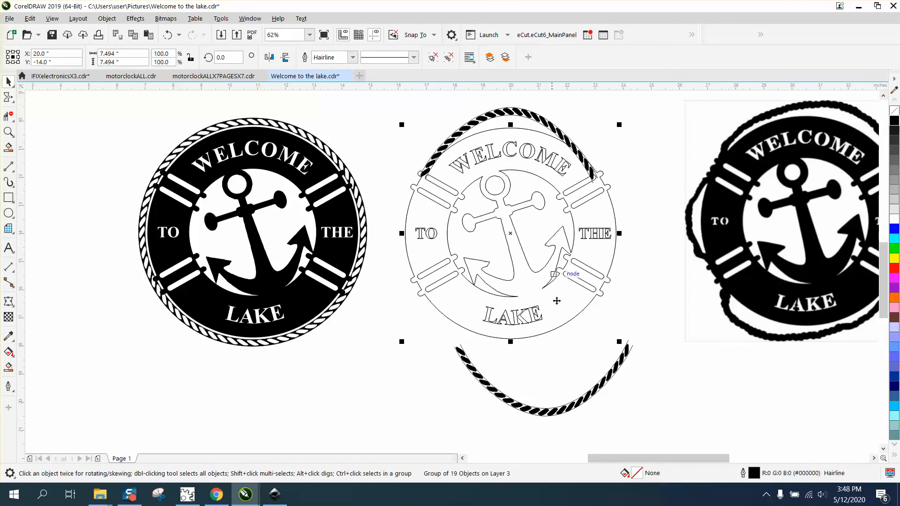
Move the lower rope arc up over the bottom of the ring and narrow it to about 83.3% of its width.
left_click(592, 397)
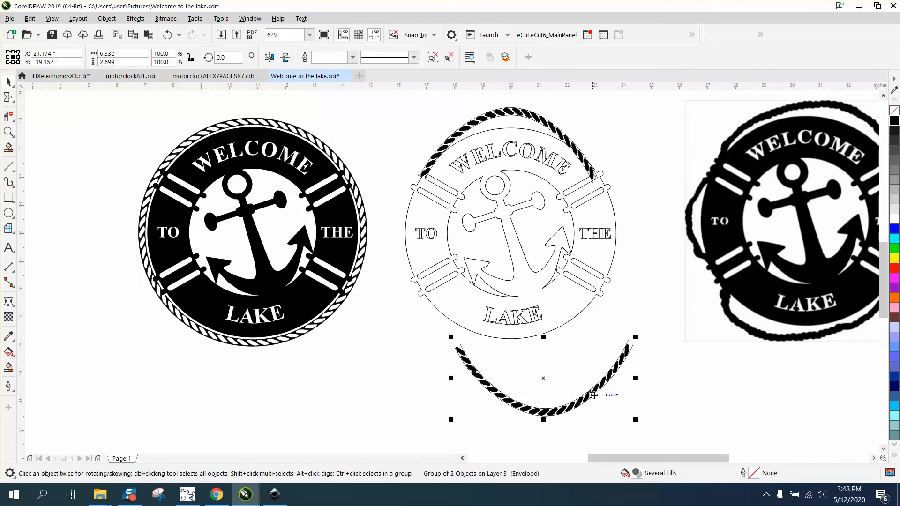
left_click_drag(593, 396, 579, 359)
left_click(579, 359)
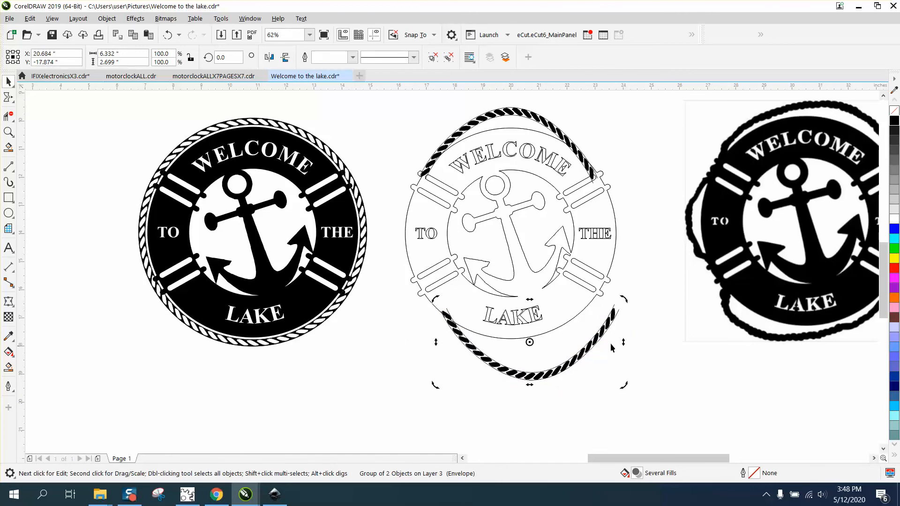
left_click(590, 341)
left_click_drag(622, 342, 593, 343)
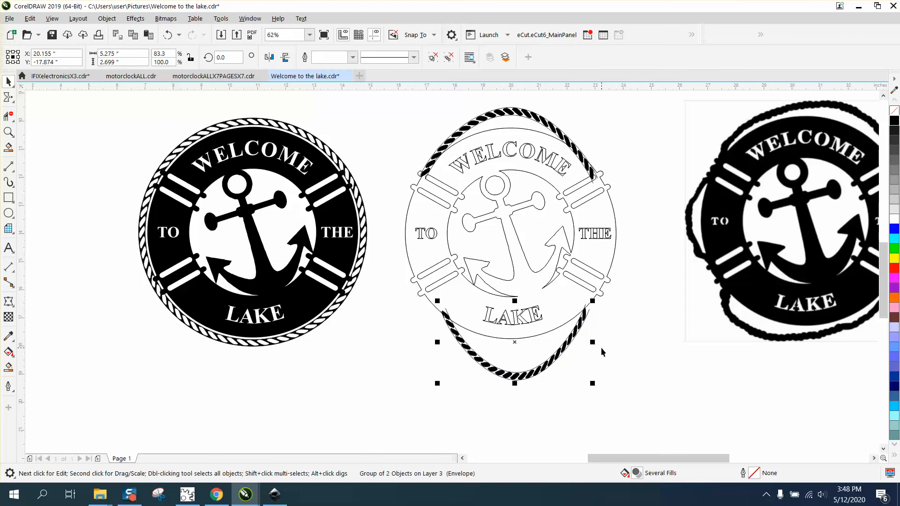
Rotate the lower rope arc about 10.6 degrees counterclockwise and move it closer to the ring's bottom edge.
left_click(575, 345)
left_click_drag(595, 387, 596, 369)
left_click(538, 379)
left_click_drag(538, 379, 534, 359)
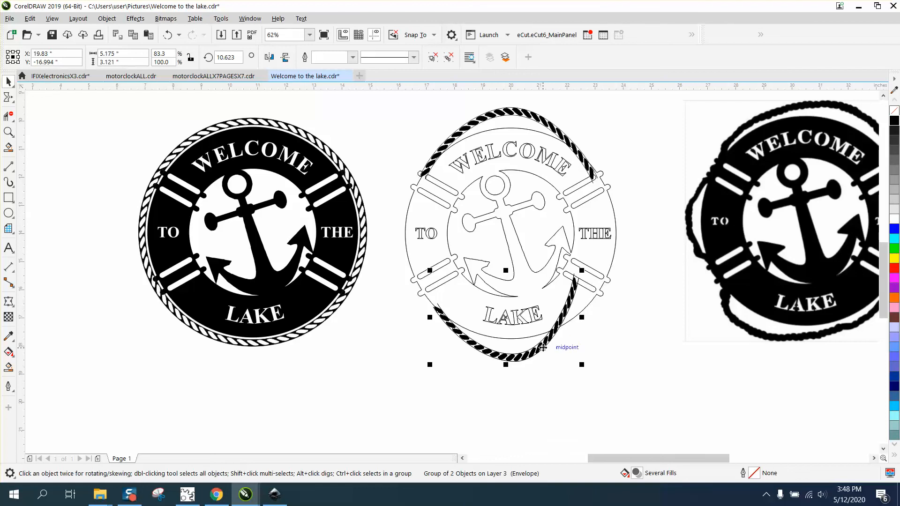
Duplicate the lower rope arc toward the lower-right side of the middle ring.
left_click_drag(542, 347, 627, 323)
right_click(626, 323)
left_click(627, 322)
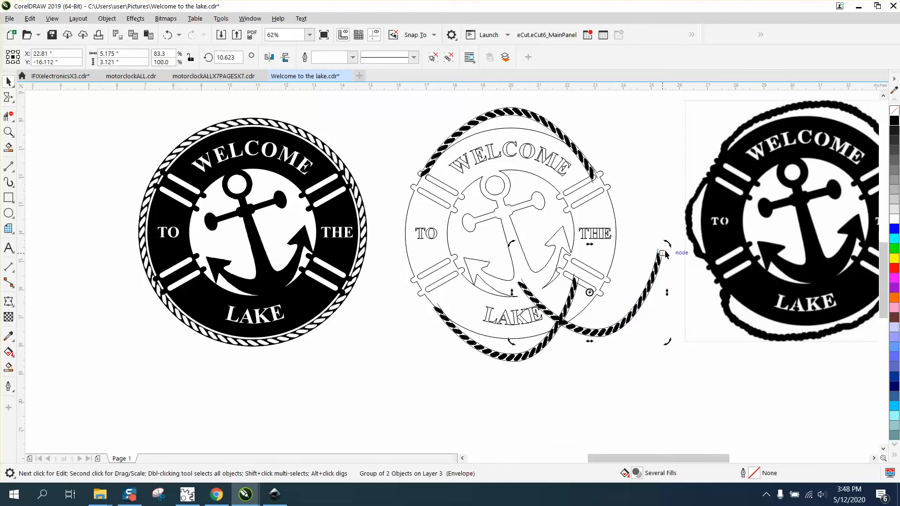
Rotate the duplicated rope arc to about 69.9 degrees and move it up along the ring's right side.
left_click_drag(665, 252, 616, 190)
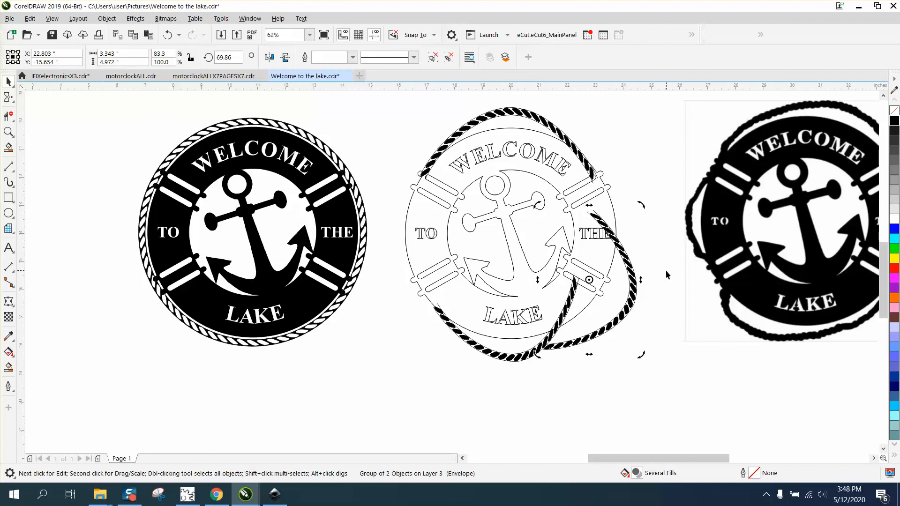
left_click(668, 274)
left_click_drag(646, 273, 644, 271)
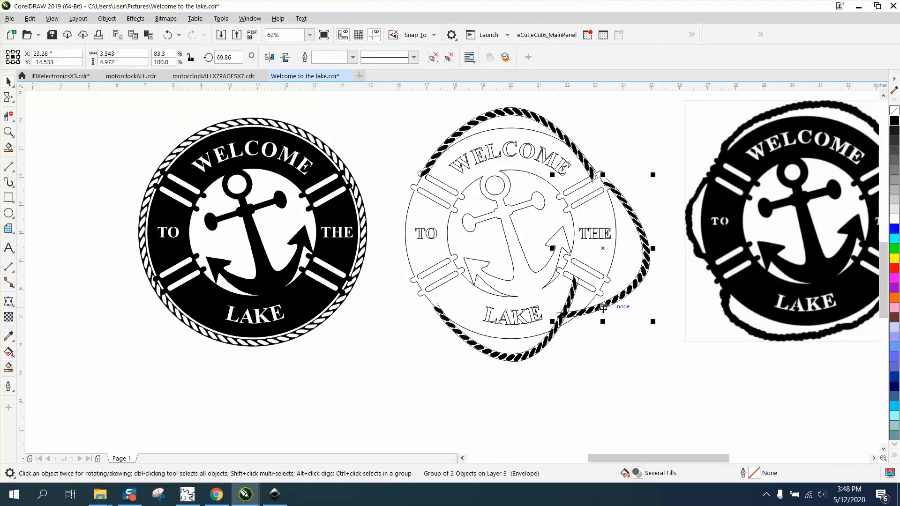
Rotate the right-hand rope arc to about 76.7 degrees so its upper end meets the ring's upper-right band.
scroll(602, 308, "down", 2)
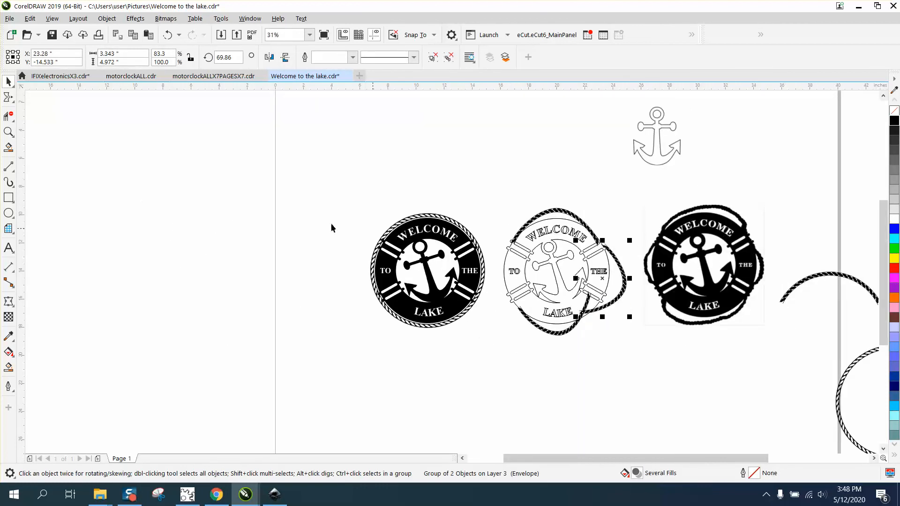
left_click(8, 131)
left_click_drag(699, 204, 775, 234)
scroll(418, 217, "down", 2)
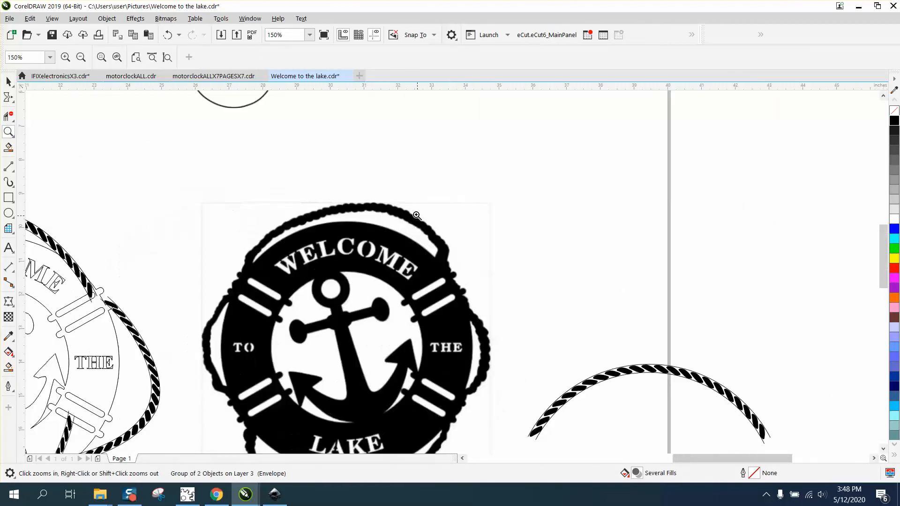
scroll(263, 241, "down", 2)
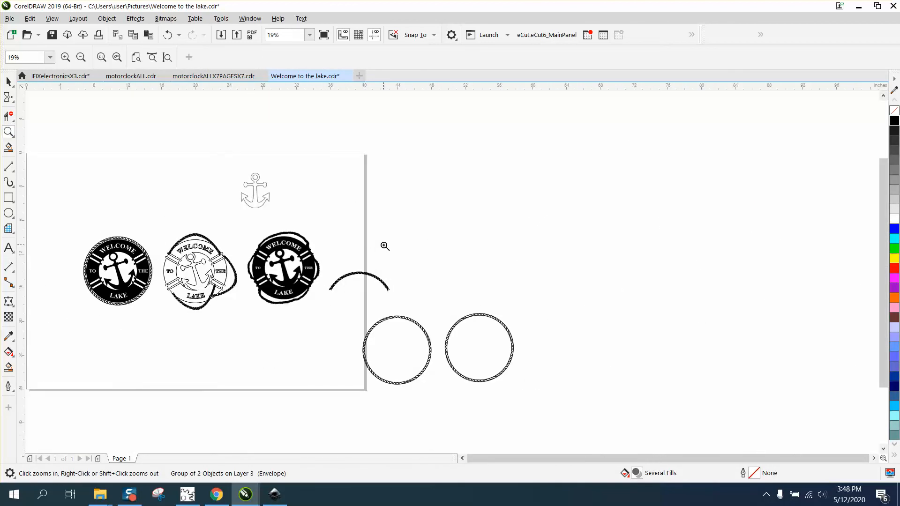
left_click(9, 133)
left_click_drag(146, 208, 320, 323)
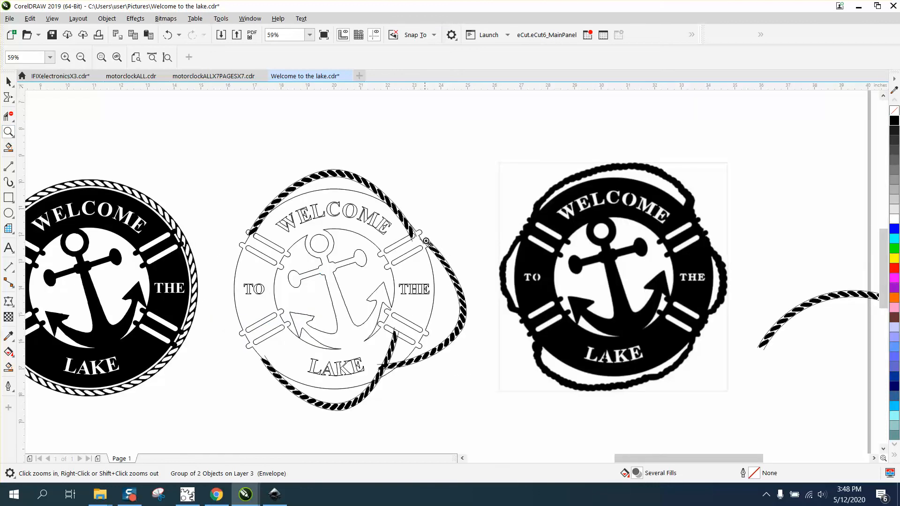
left_click(8, 82)
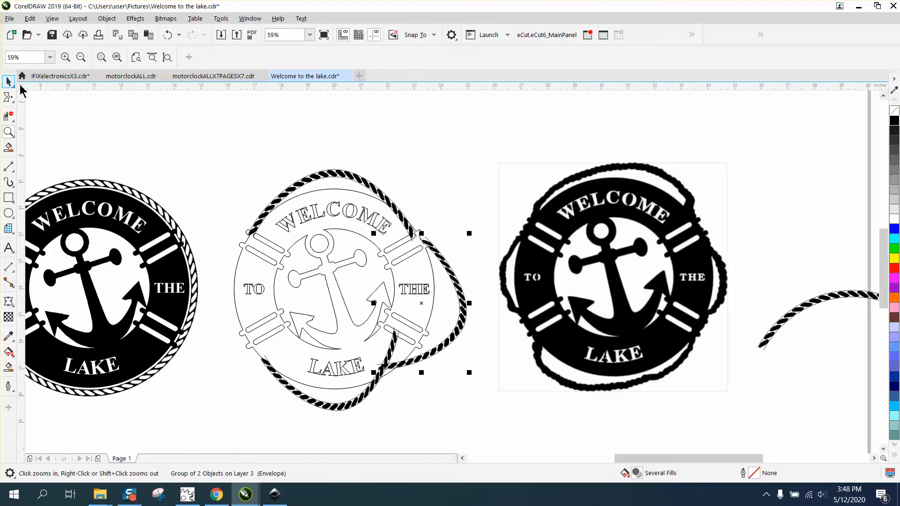
left_click(430, 305)
left_click_drag(472, 234, 462, 232)
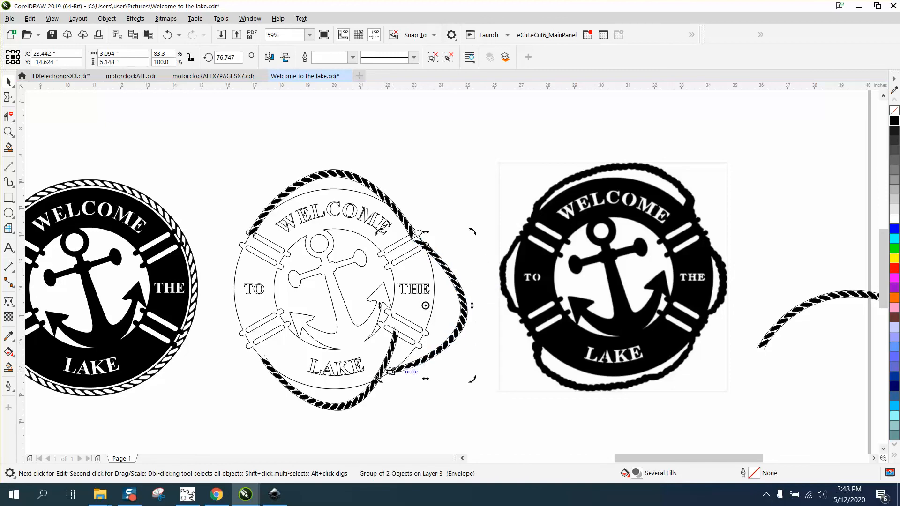
scroll(193, 266, "down", 2)
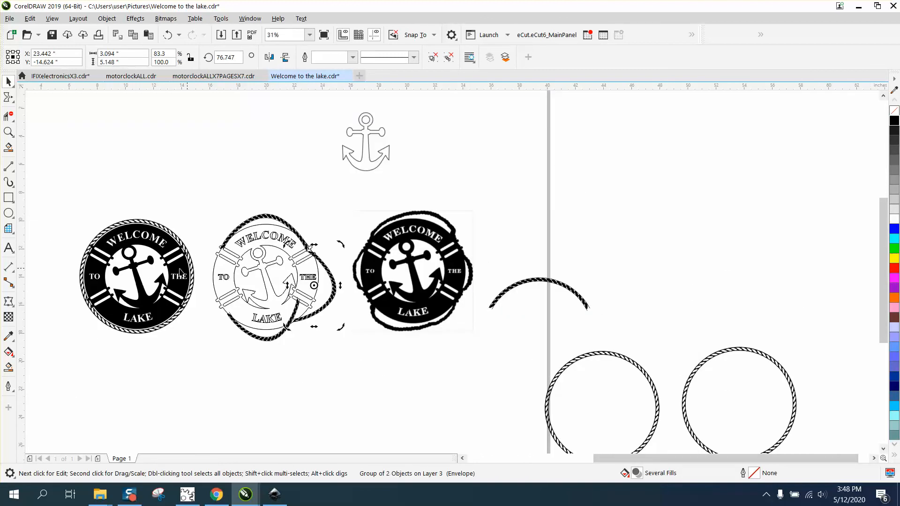
left_click(8, 132)
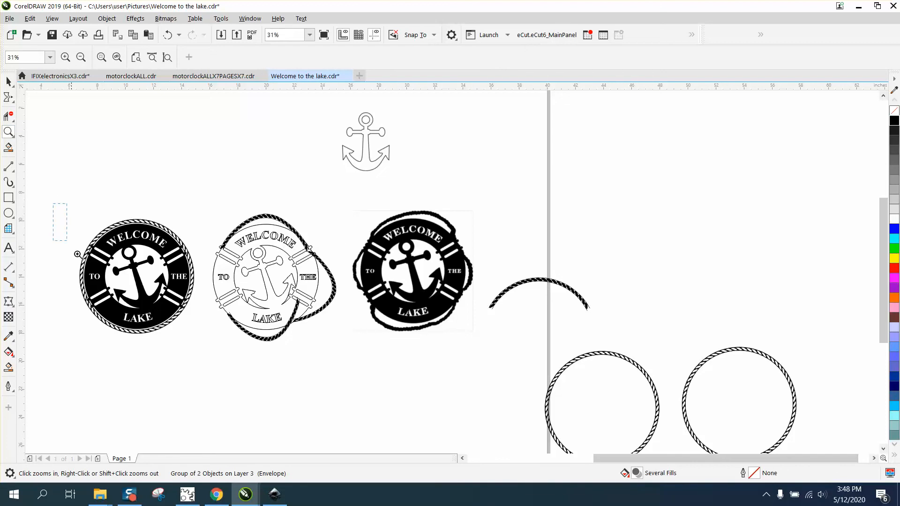
left_click_drag(219, 358, 219, 358)
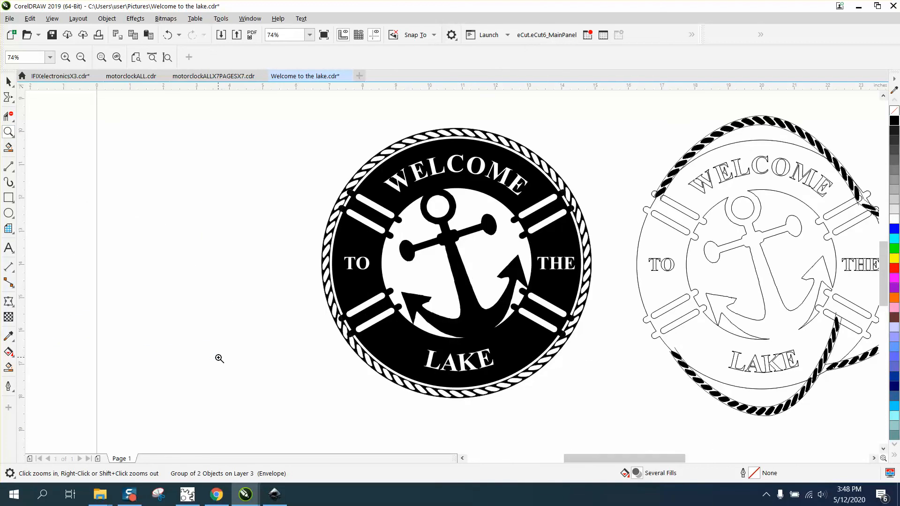